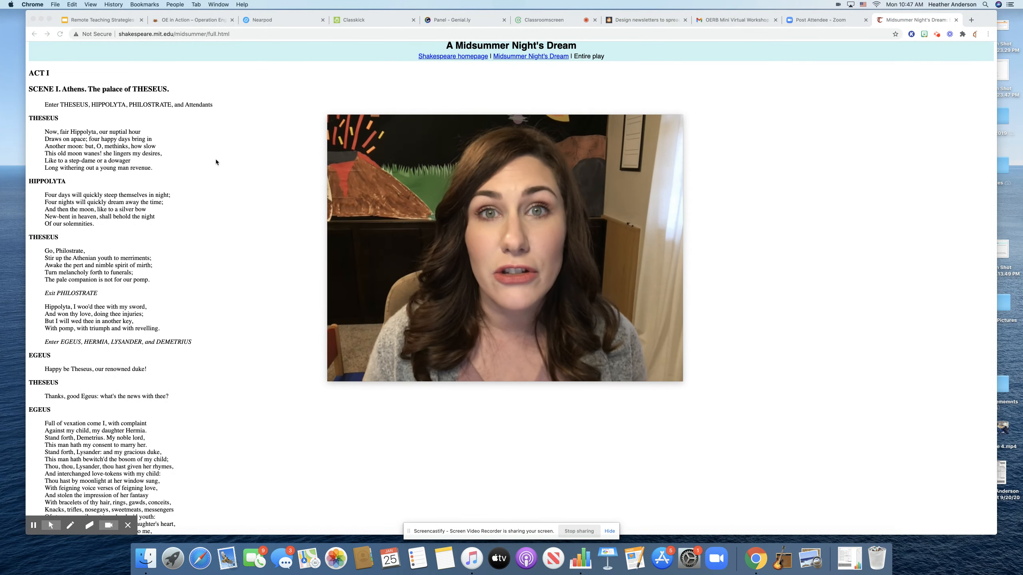
mouse_move(328, 381)
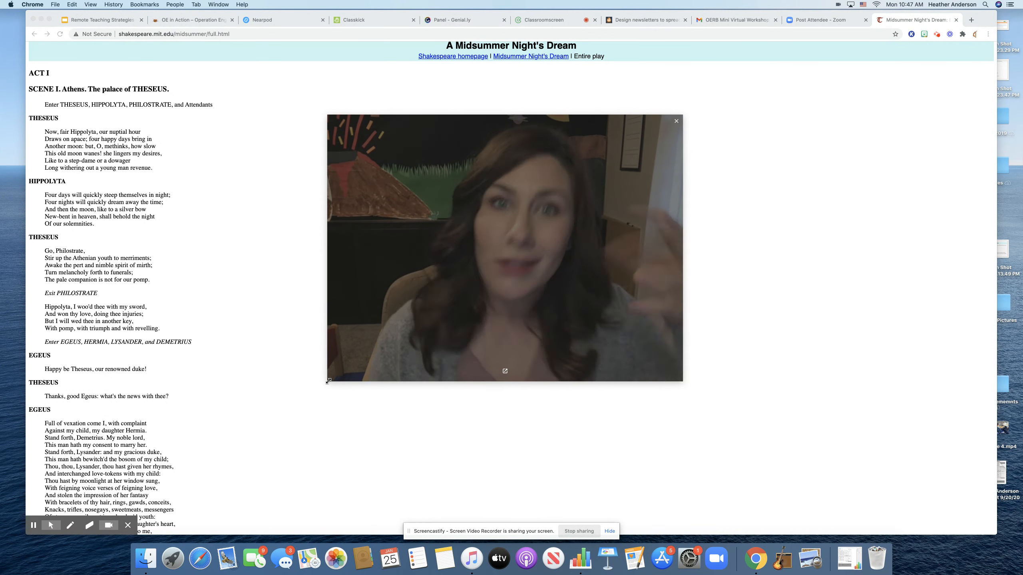
left_click_drag(328, 381, 548, 270)
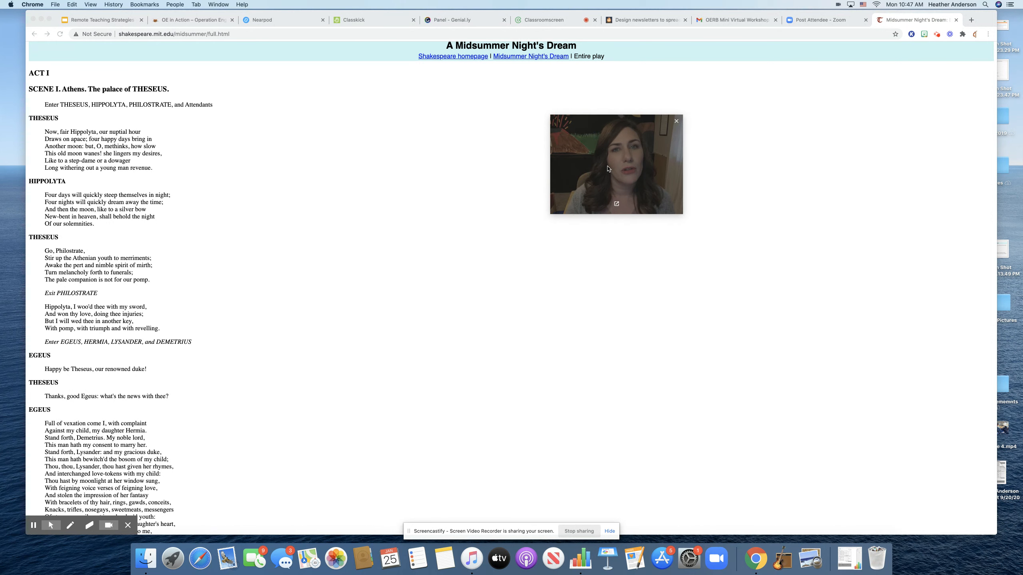
left_click_drag(581, 170, 797, 398)
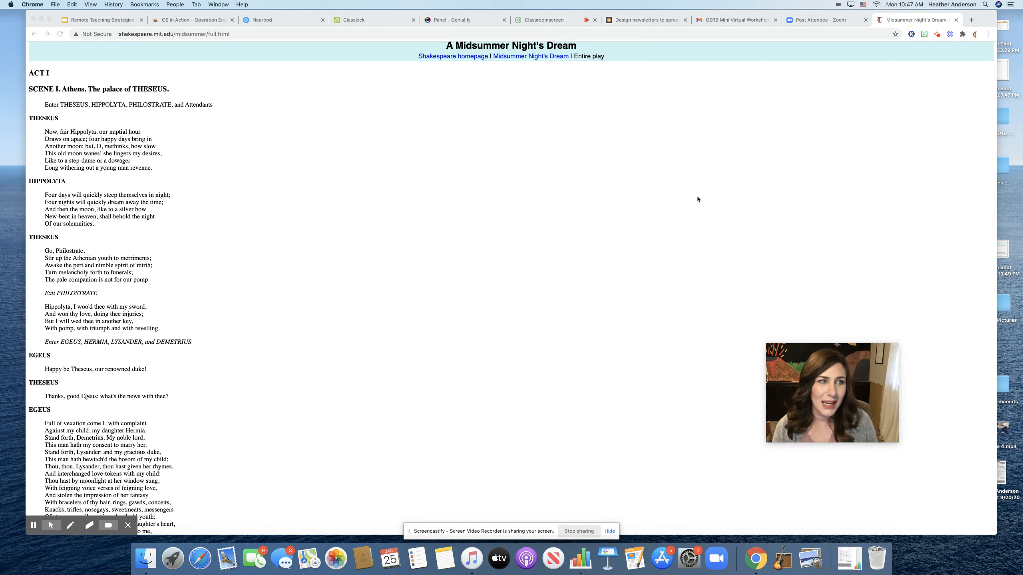
Turn on the InsertLearning extension for the play page and highlight the last two lines of Theseus's opening speech.
scroll(903, 96, "down", 1)
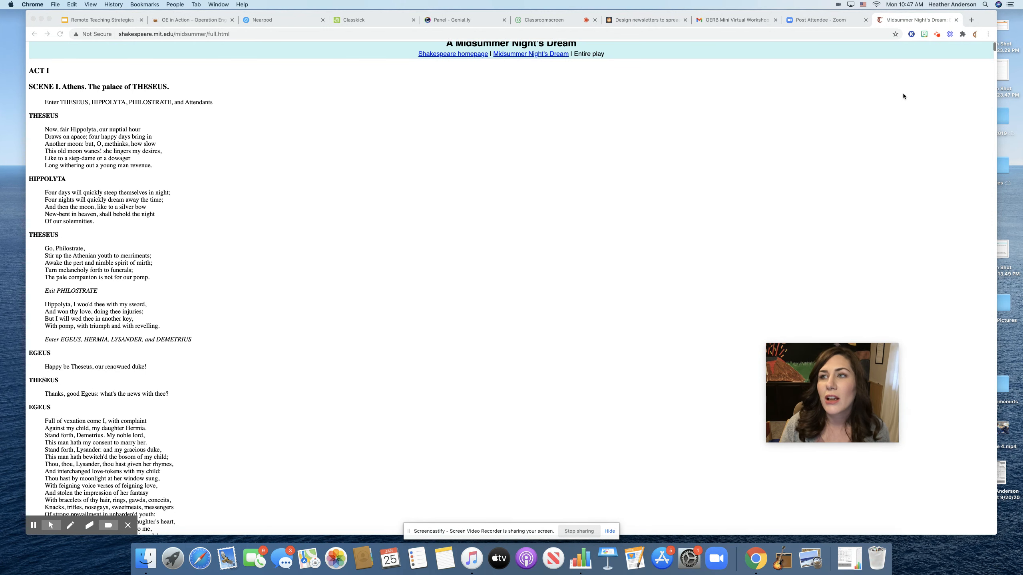
left_click(963, 35)
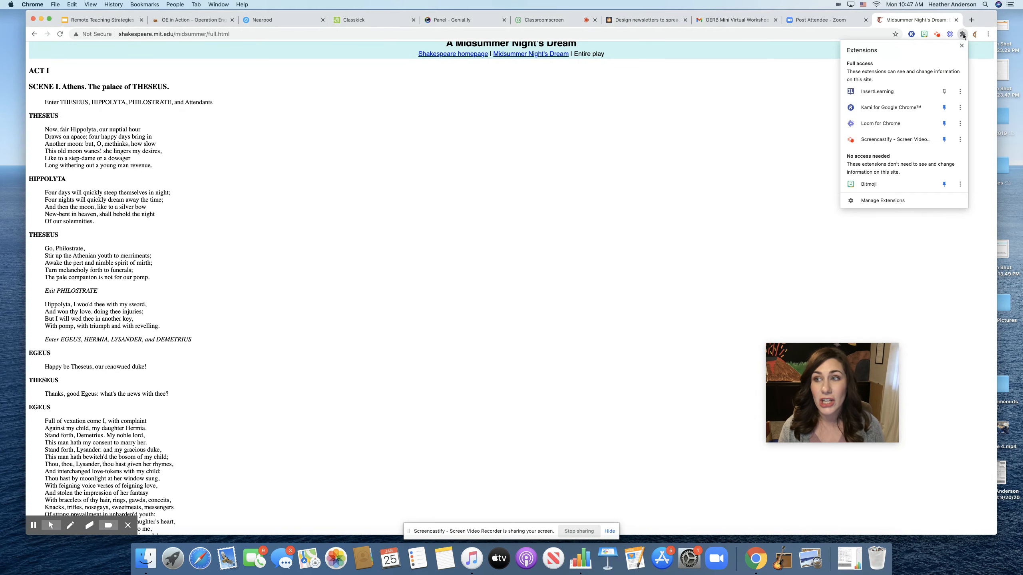
left_click(886, 92)
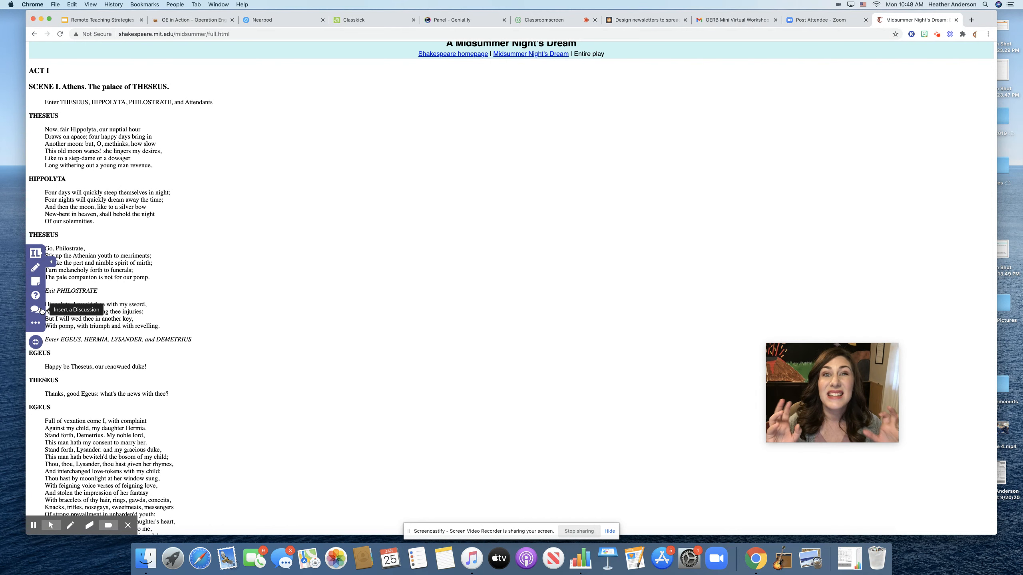
left_click(36, 269)
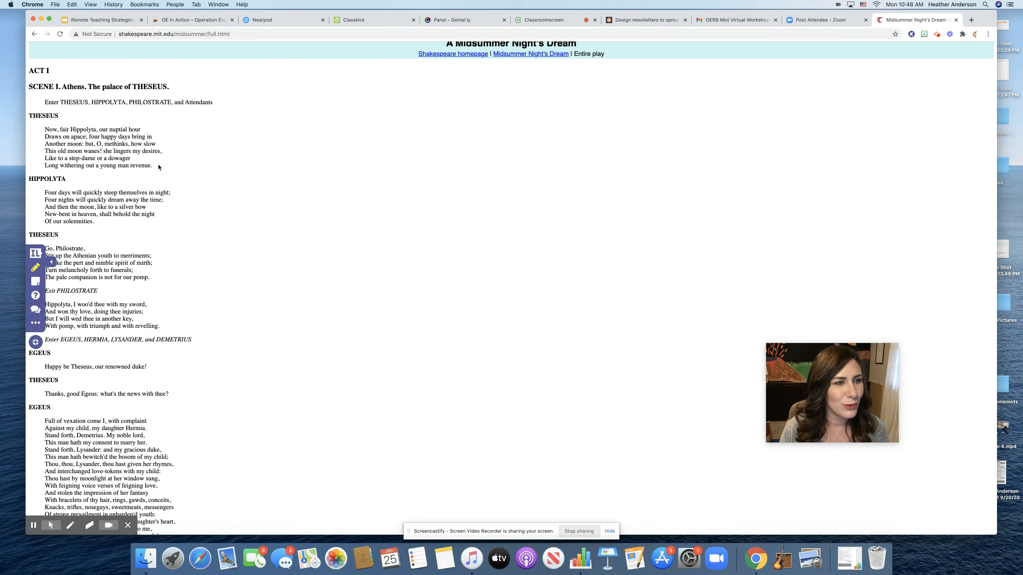
left_click_drag(153, 166, 46, 158)
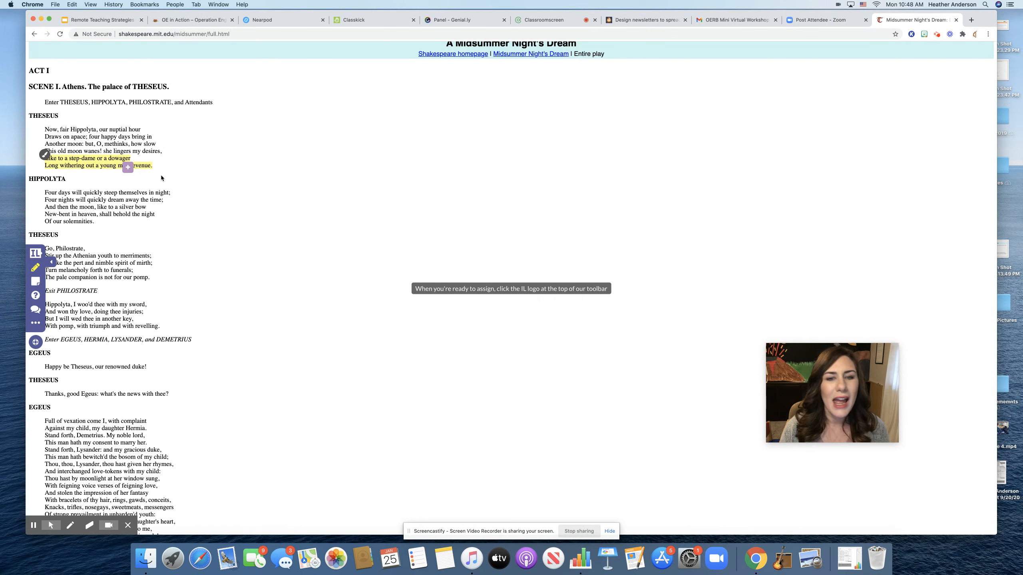
Attach the comment "Notice how Shakespeare does not rhyme here." to the highlighted lines and dismiss any extra comment prompt.
left_click(128, 171)
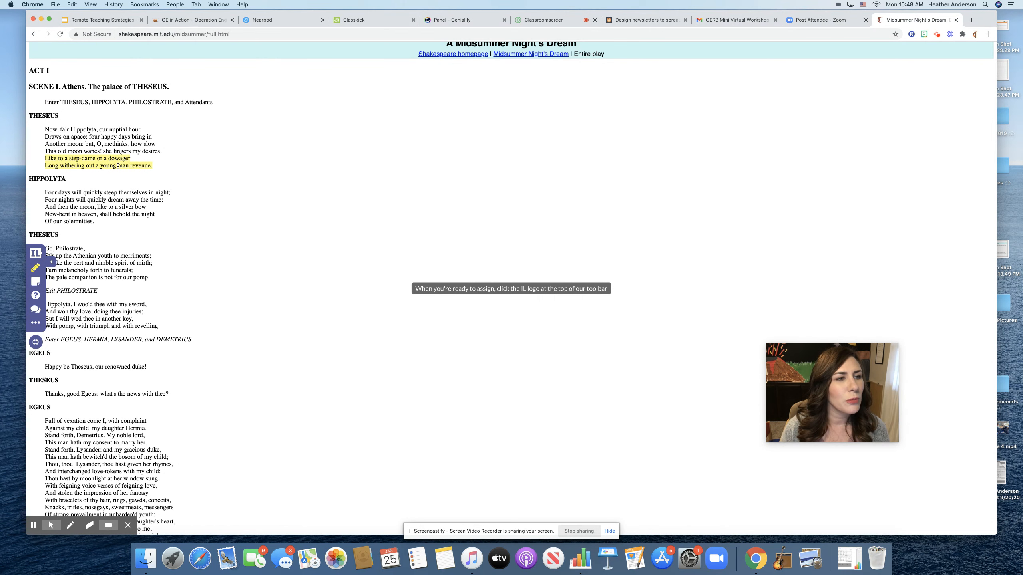
left_click(150, 174)
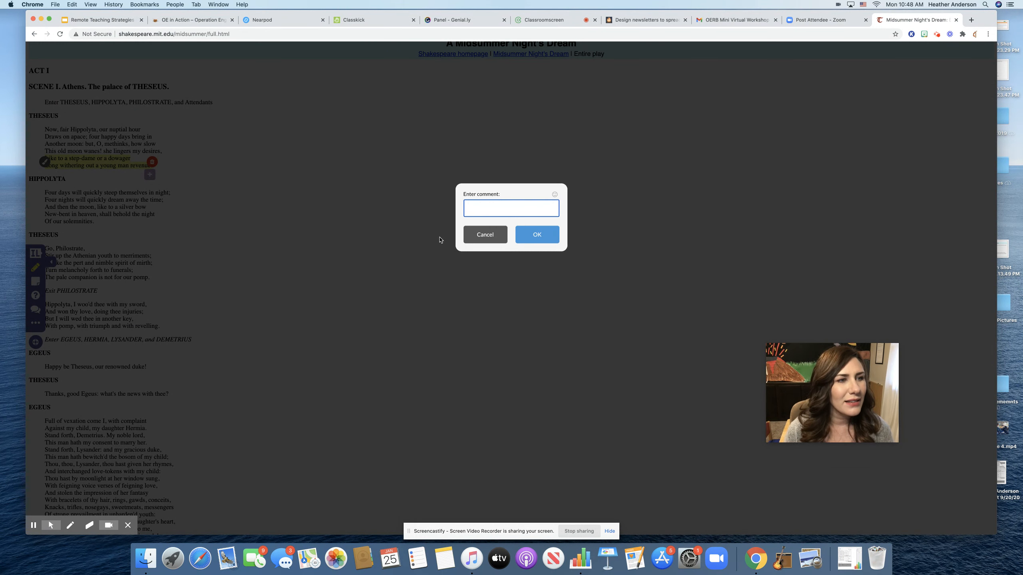
type("Ntoes")
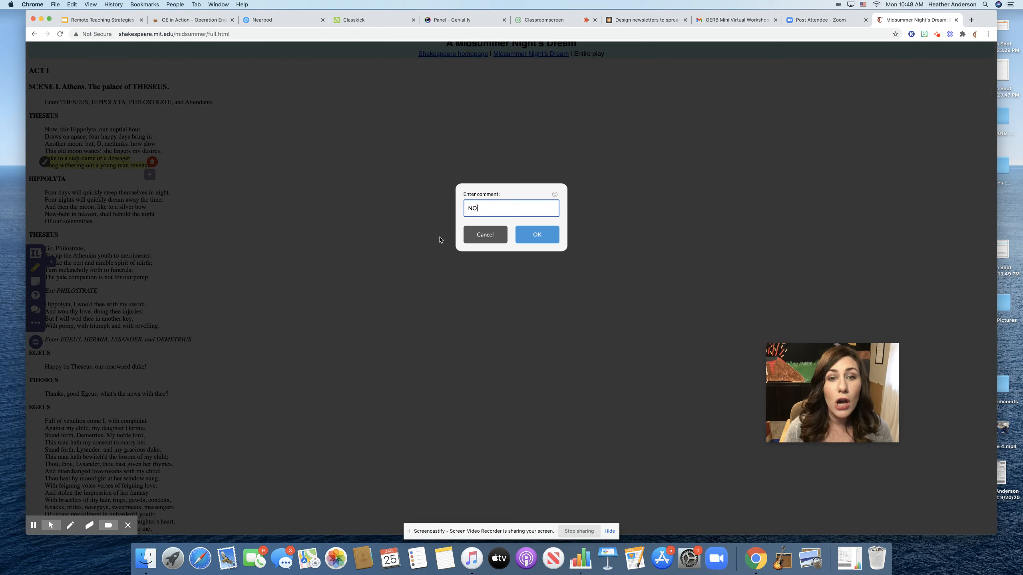
key("BackSpace")
key("BackSpace")
key("BackSpace")
key("BackSpace")
type("otice h")
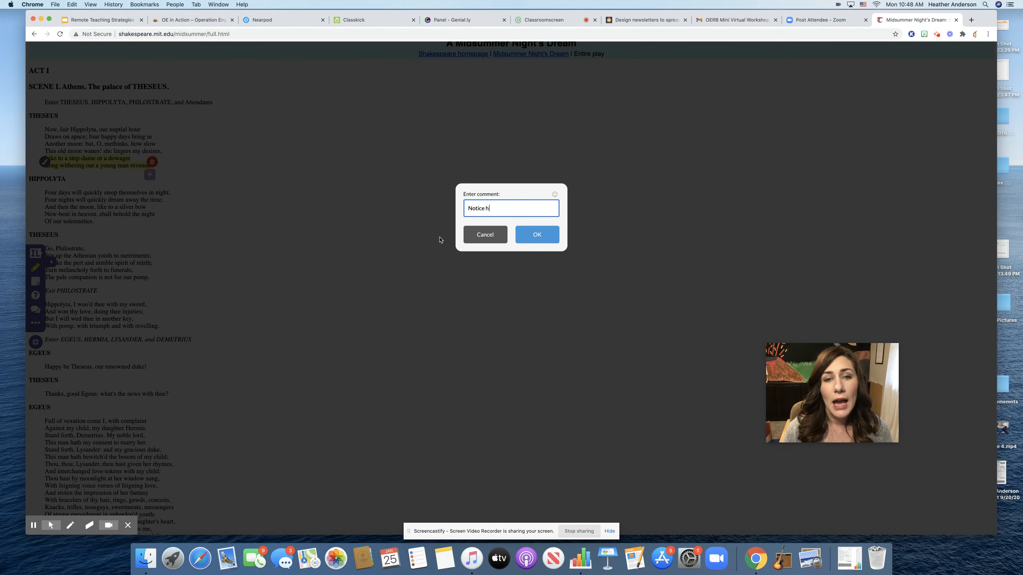
type("ow Shakespeare ")
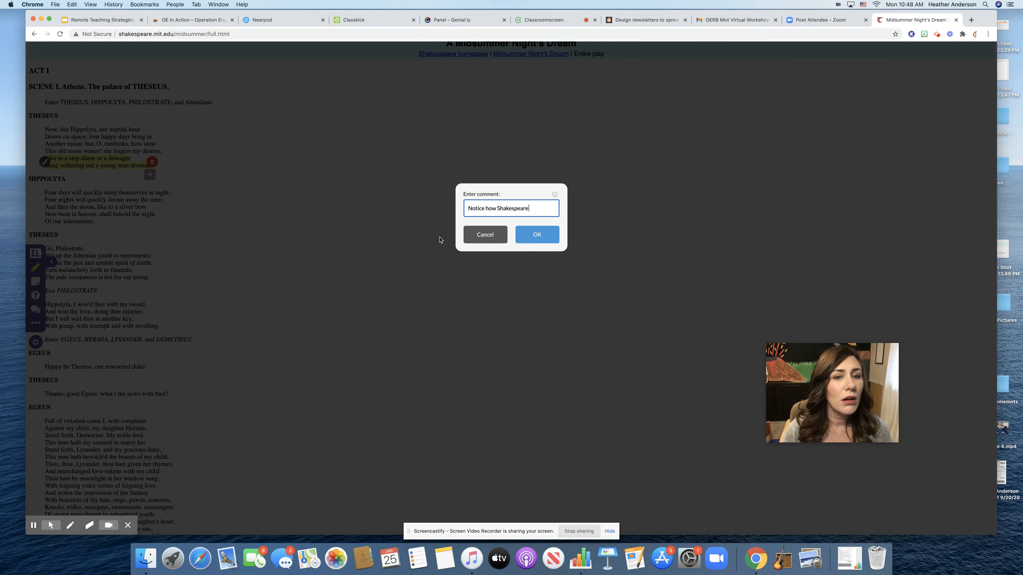
type("does not r")
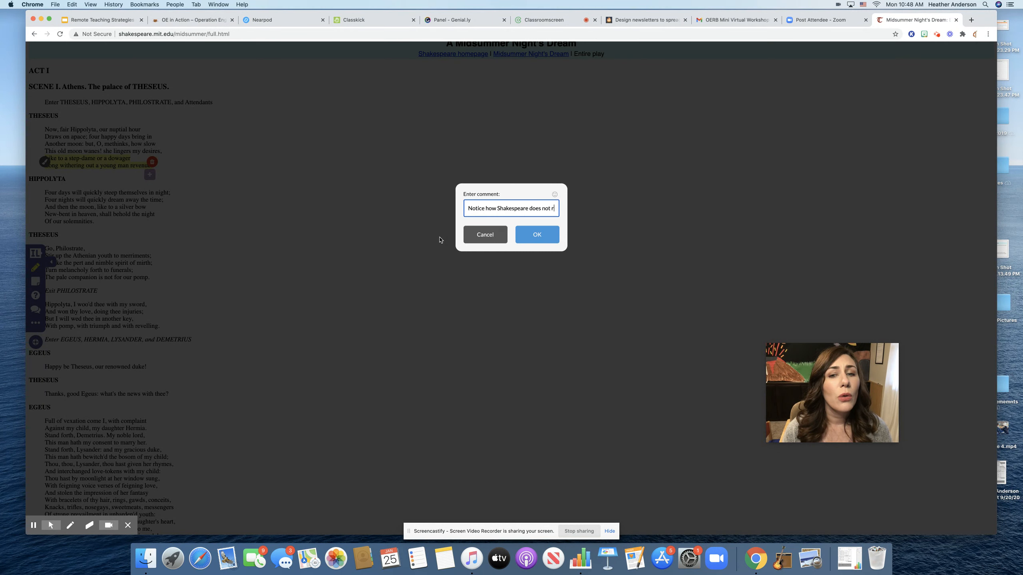
type("hyme here.")
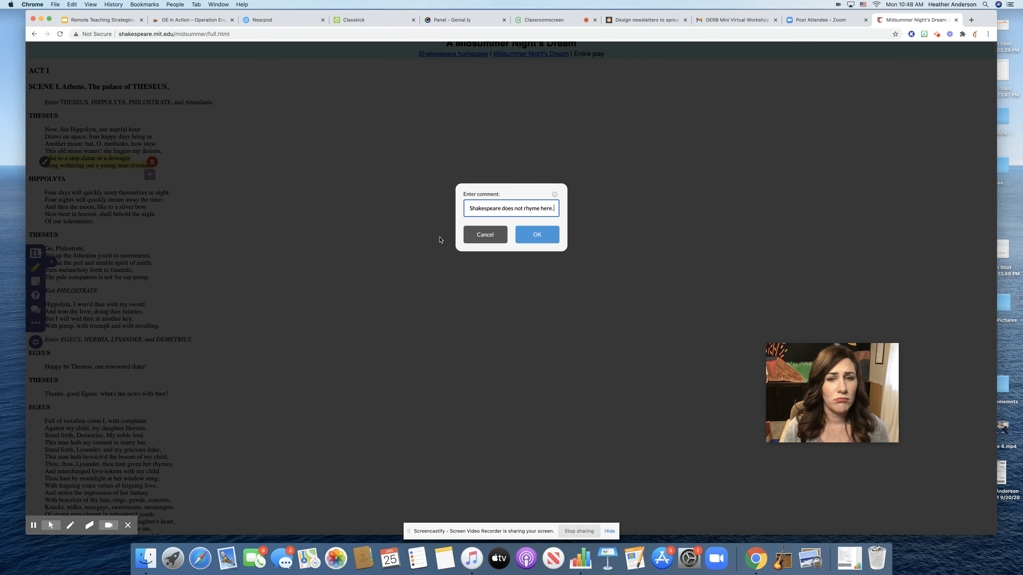
left_click(550, 239)
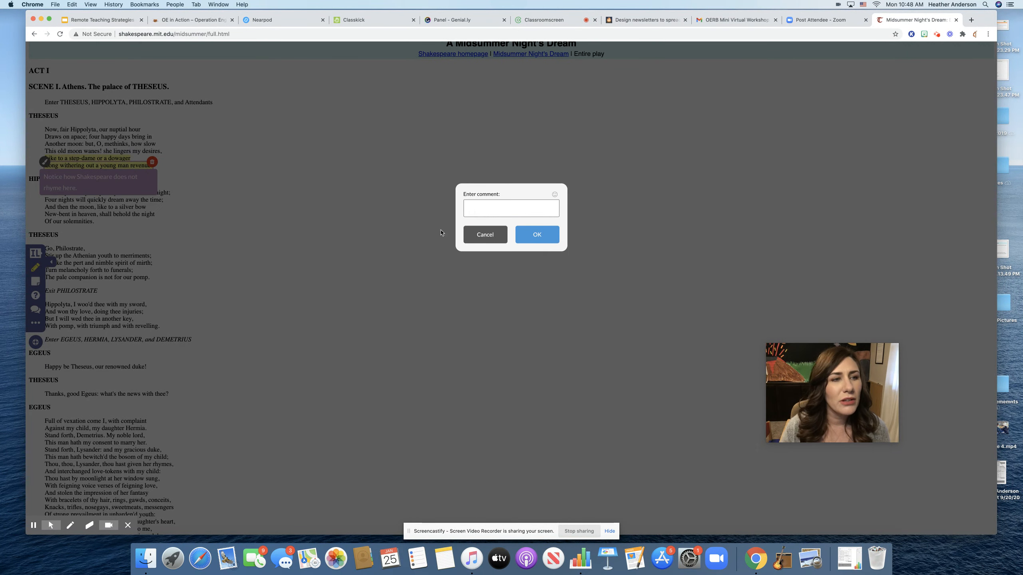
left_click(498, 235)
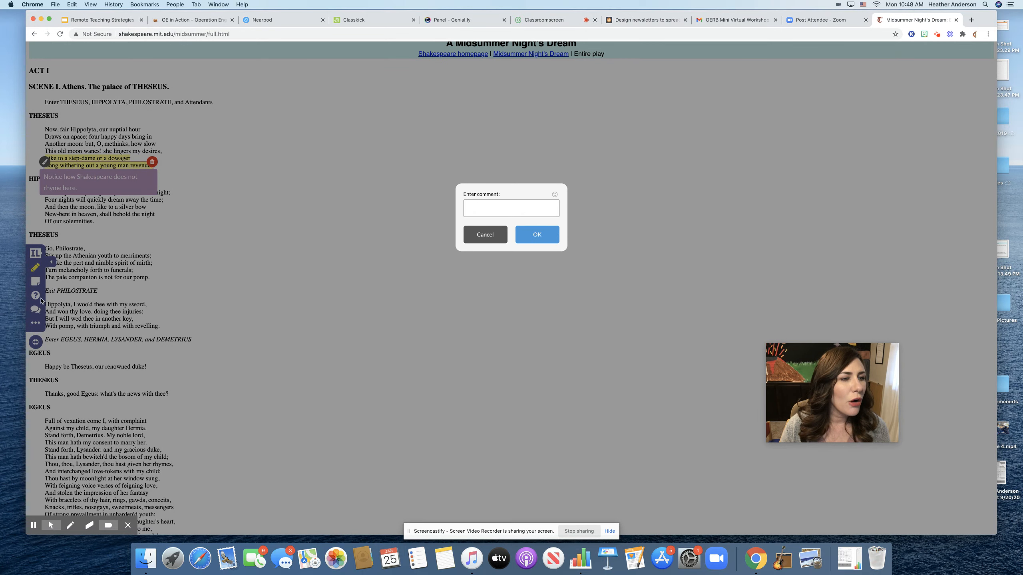
left_click(499, 235)
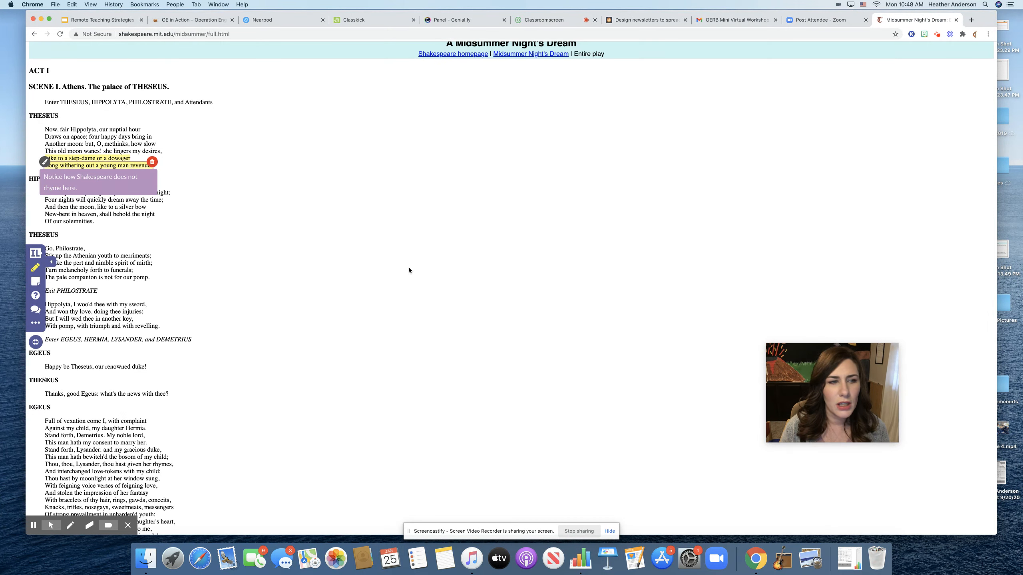
Insert a sticky note below Hippolyta's first speech reading "Who is Hippolyta again?".
left_click(36, 281)
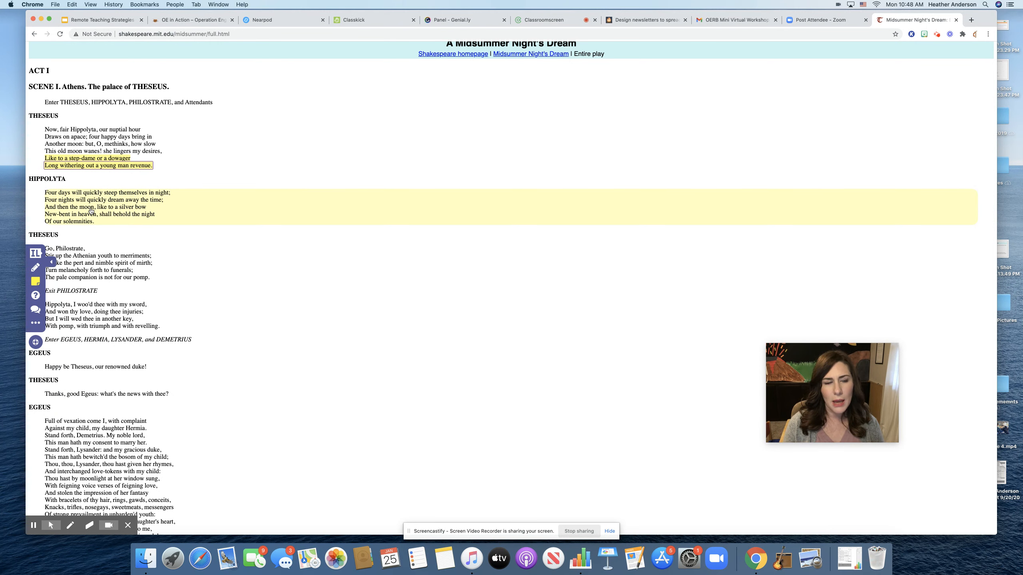
left_click(128, 222)
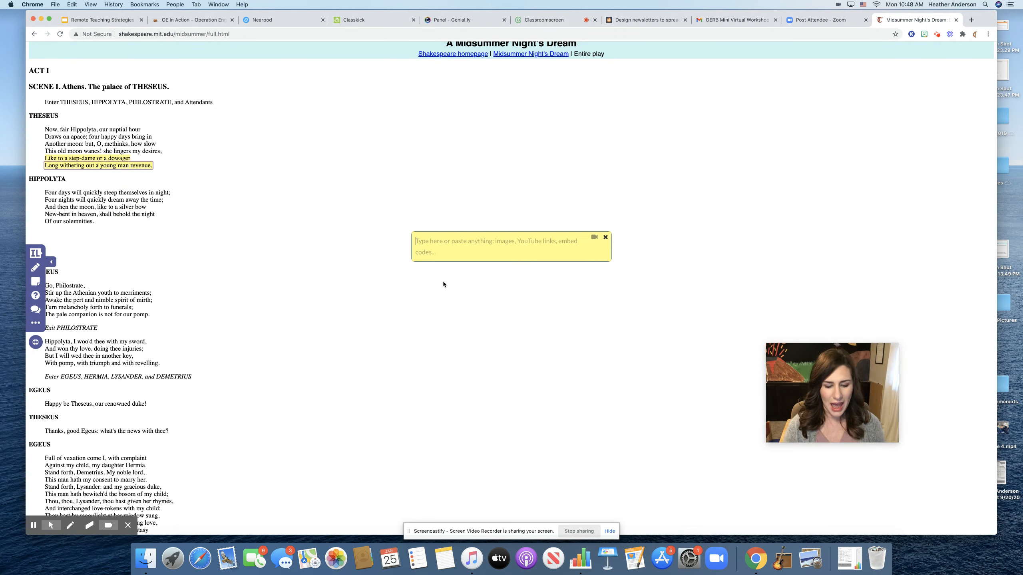
type("Who is ")
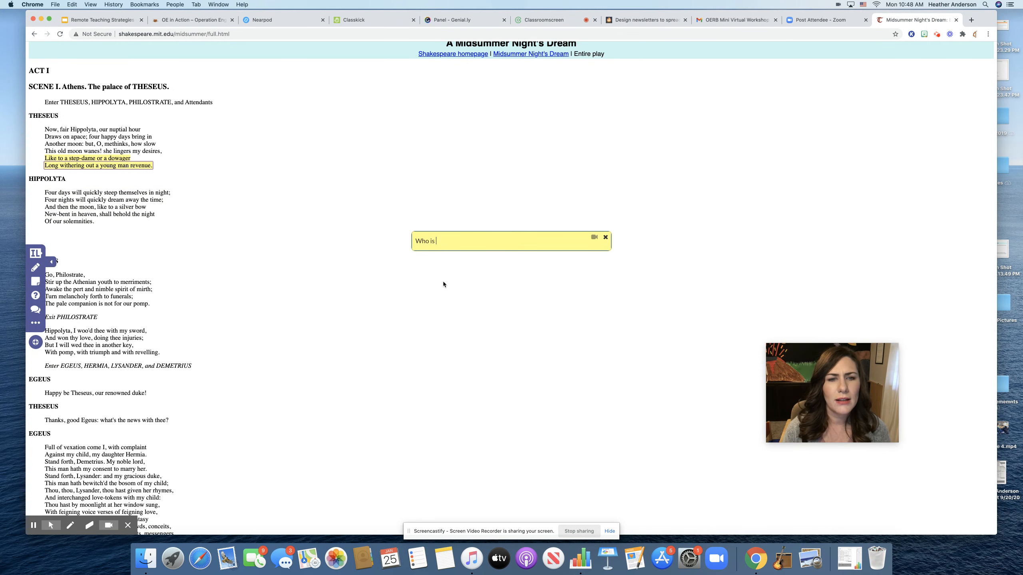
type("Hippolyt")
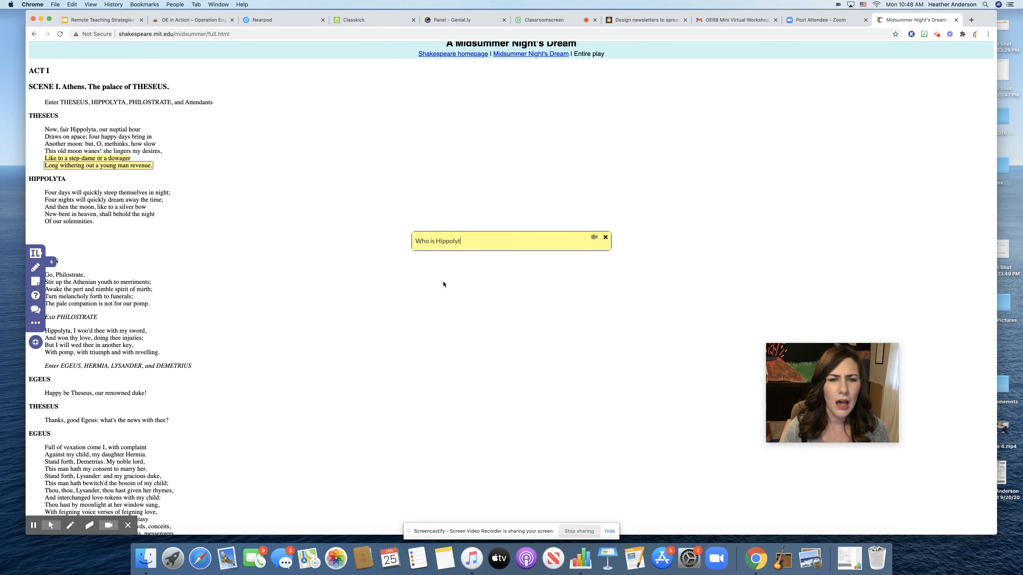
type("a again?")
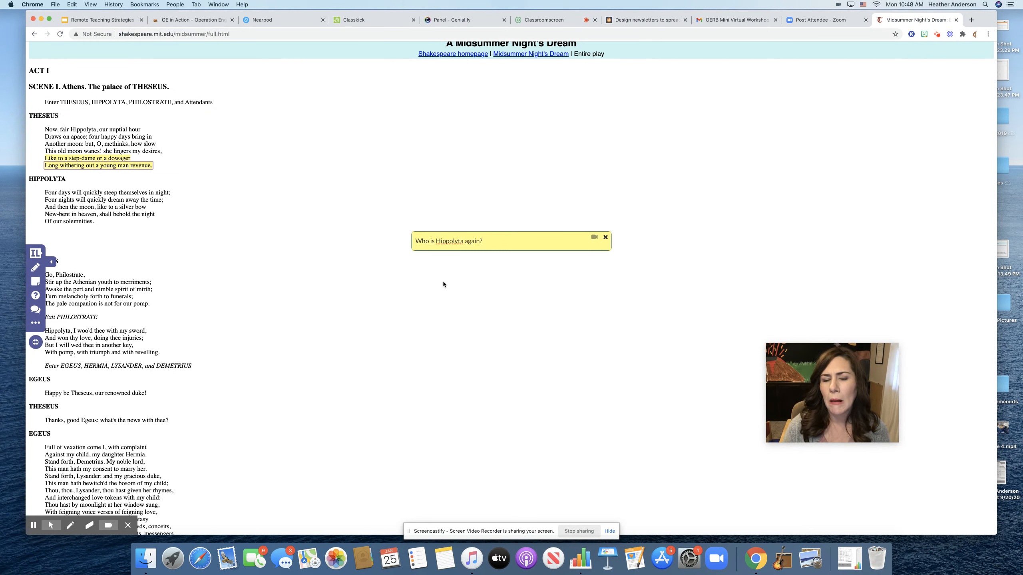
left_click(595, 238)
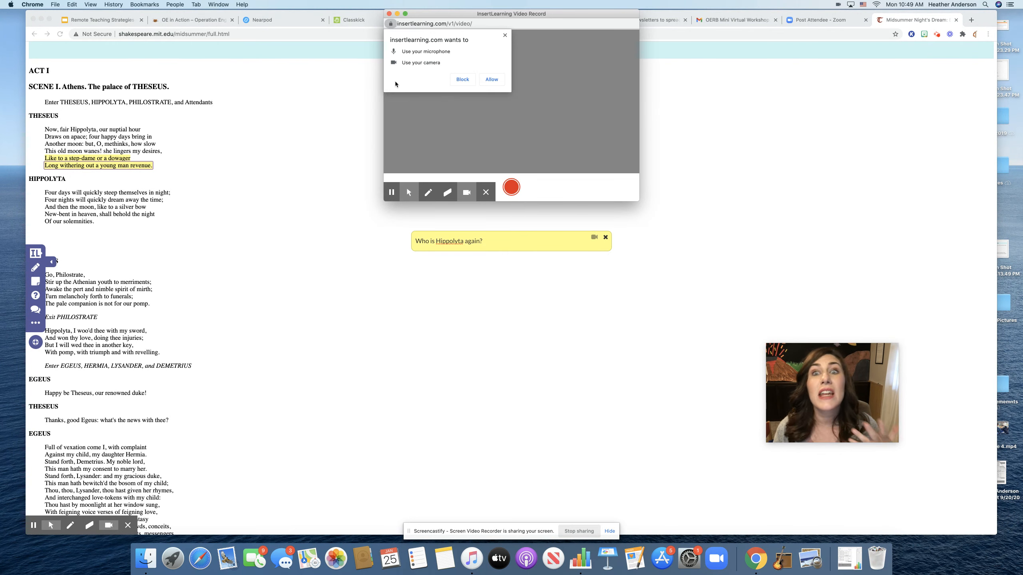
left_click(505, 35)
left_click(389, 14)
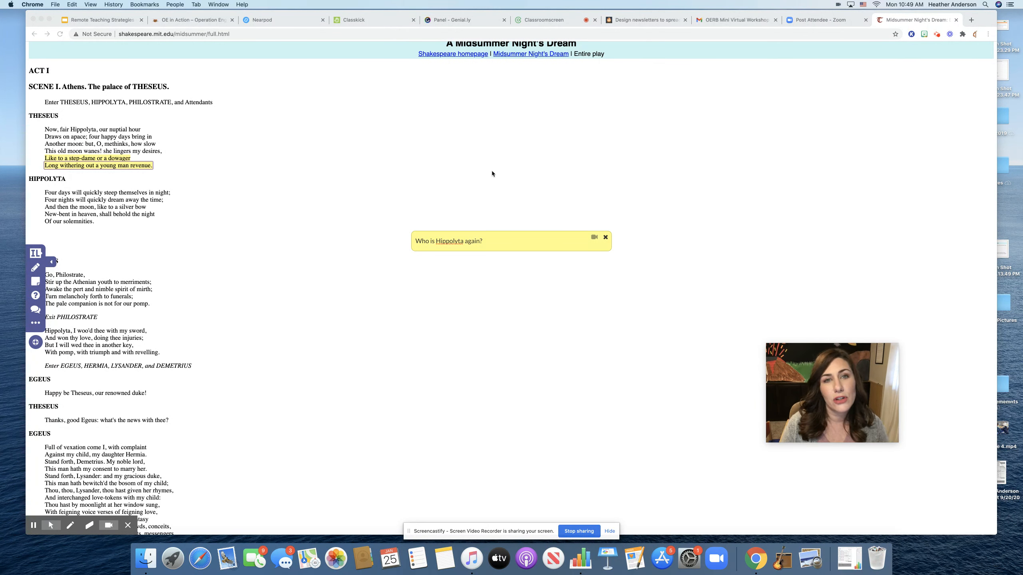
left_click(606, 239)
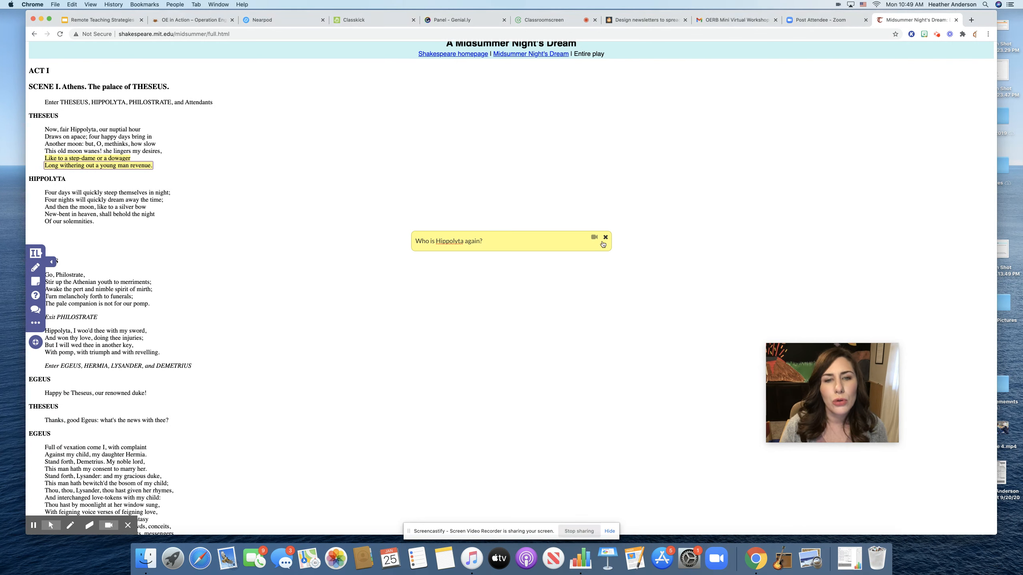
Create the question "What does renowned mean?" below Egeus's line "Happy be Theseus, our renowned duke!".
left_click(35, 295)
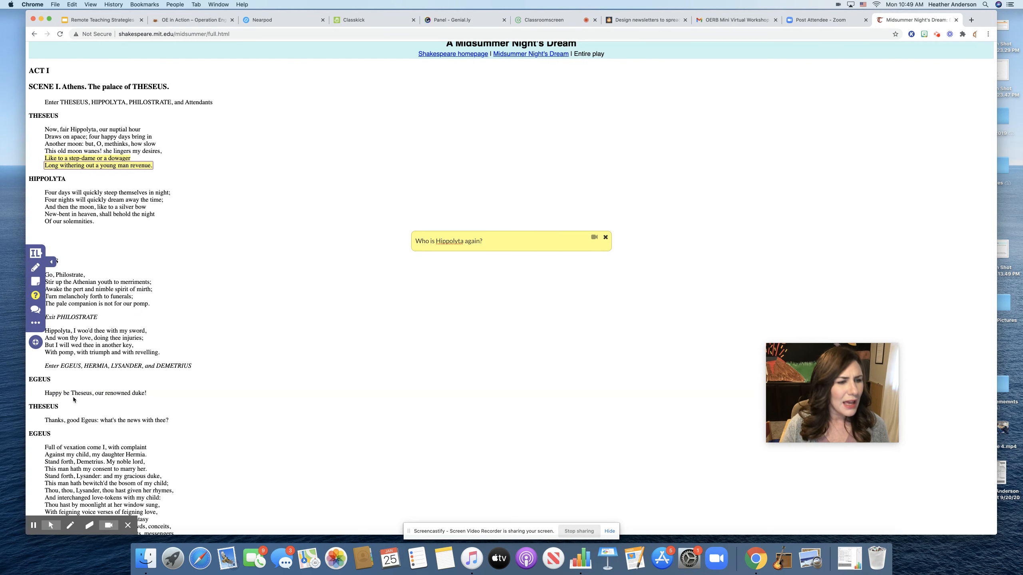
left_click(104, 394)
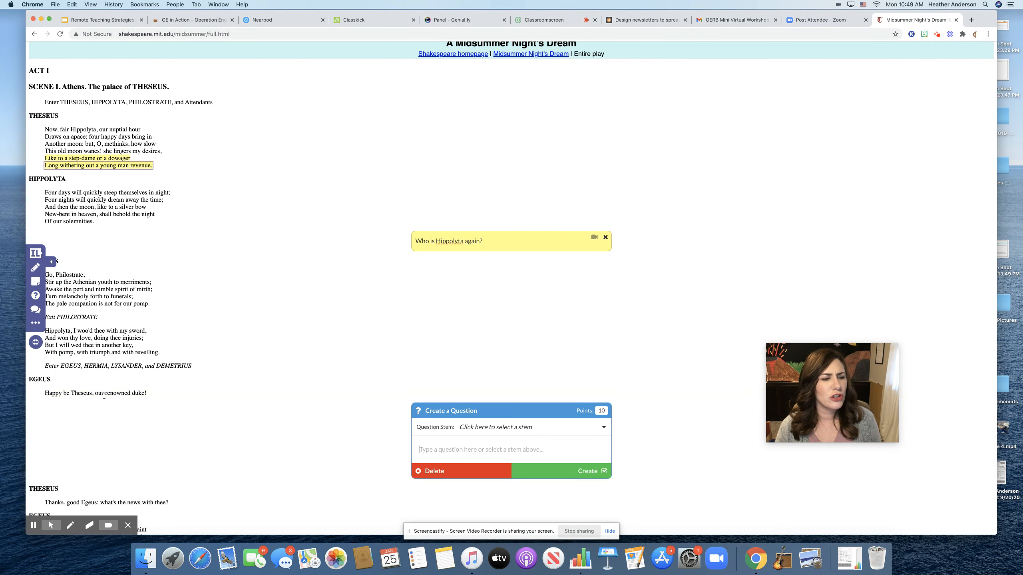
left_click(464, 446)
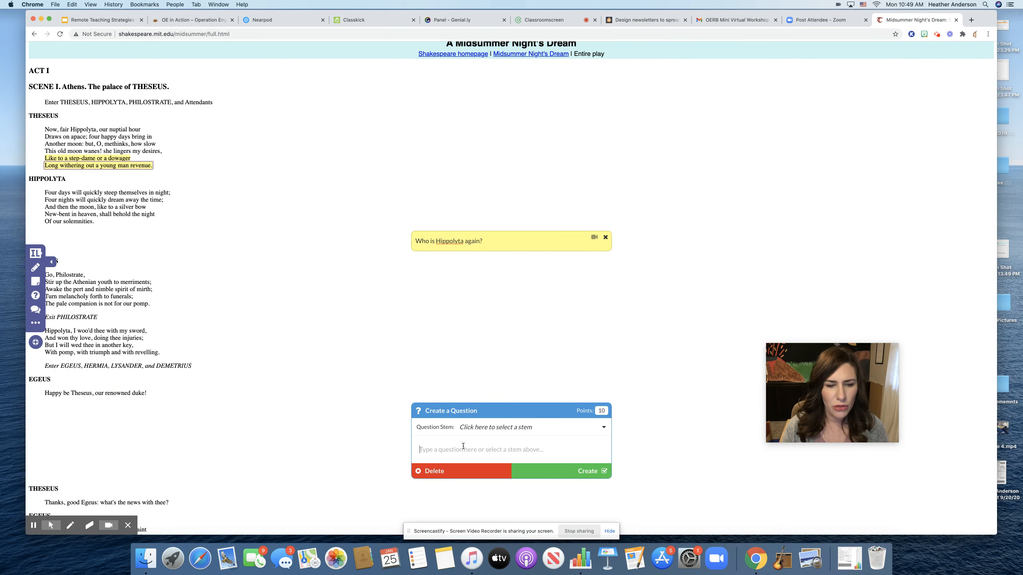
type("What d")
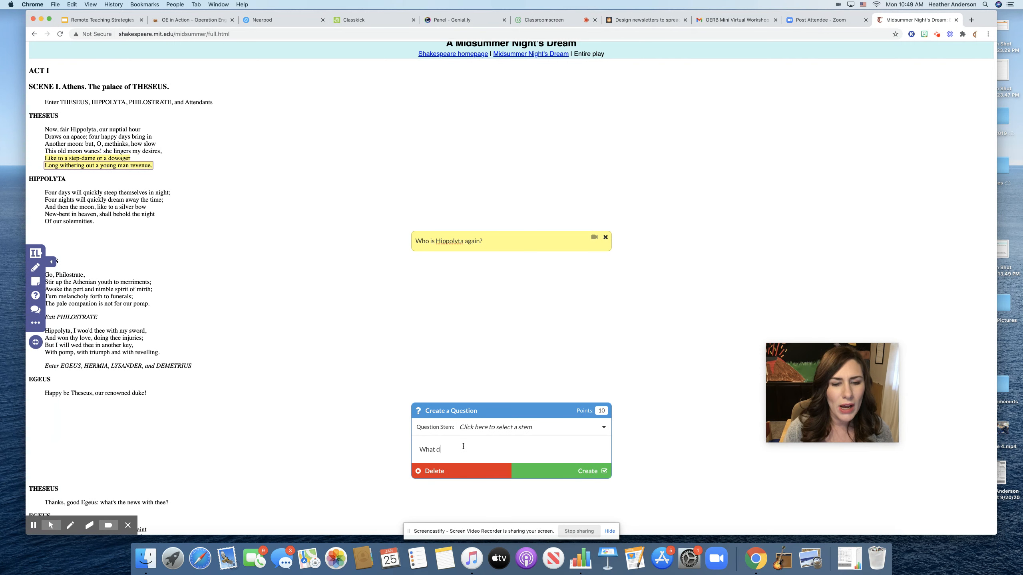
type("oes renow")
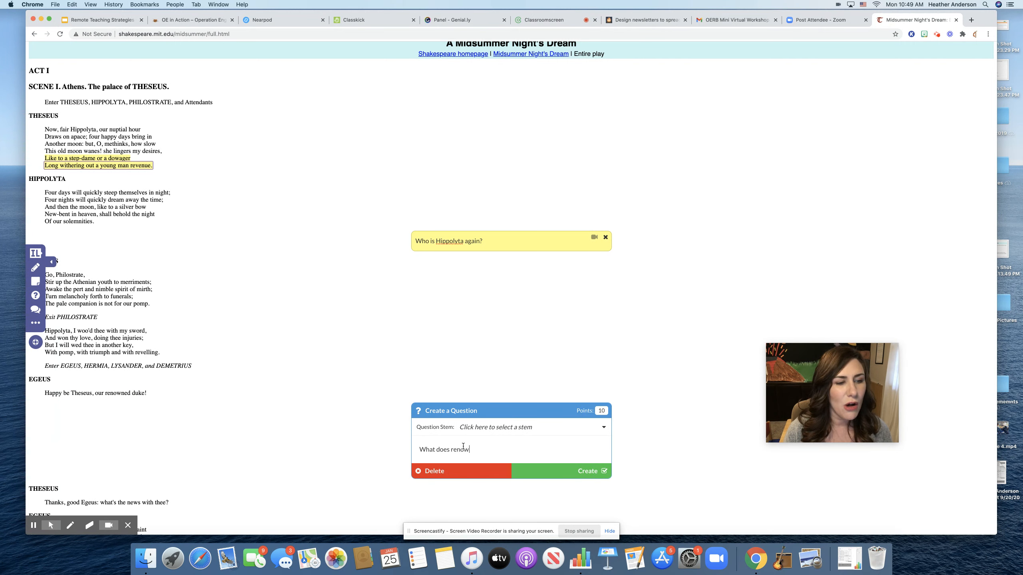
type("ned ")
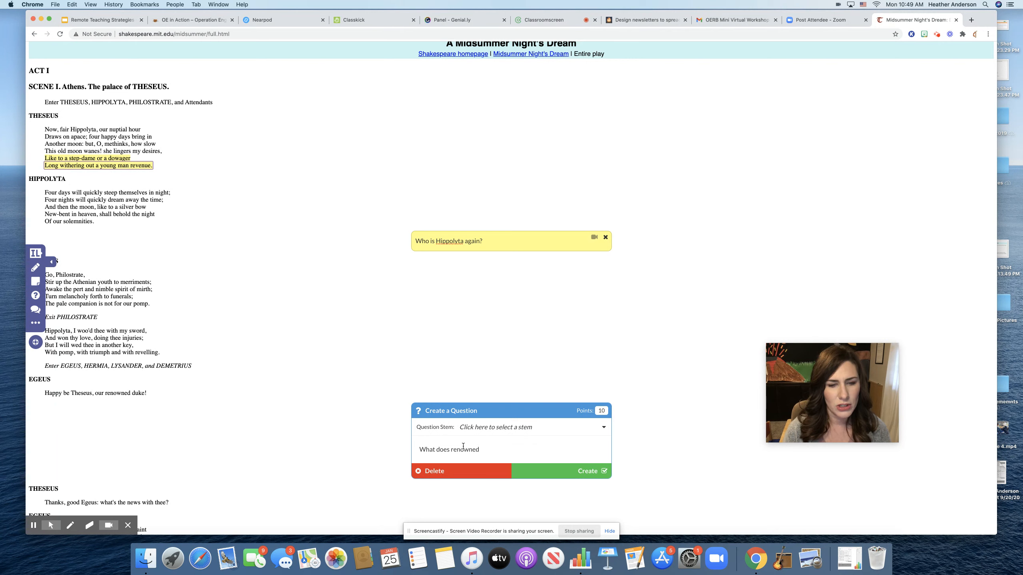
type("mean?")
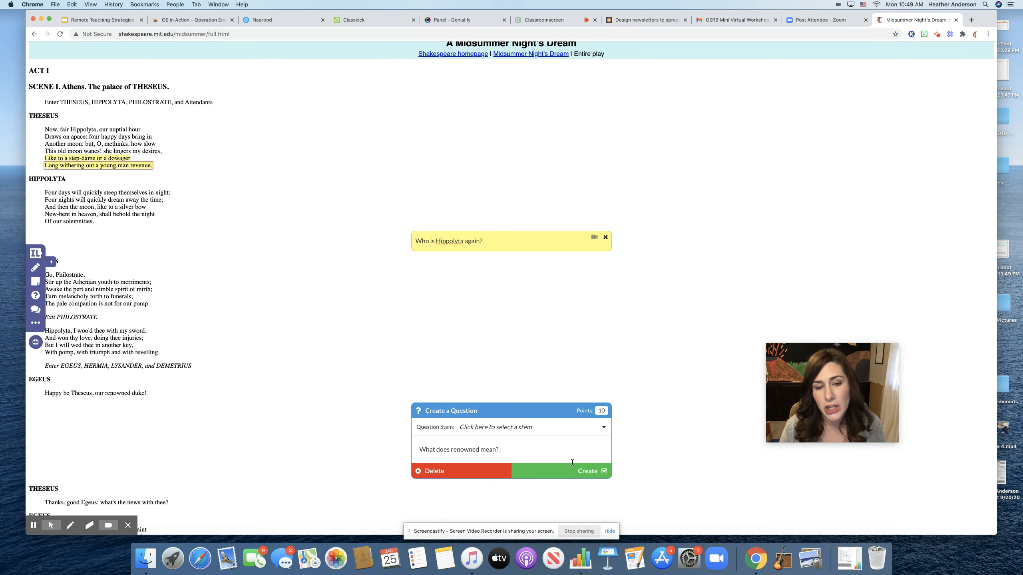
scroll(572, 463, "up", 1)
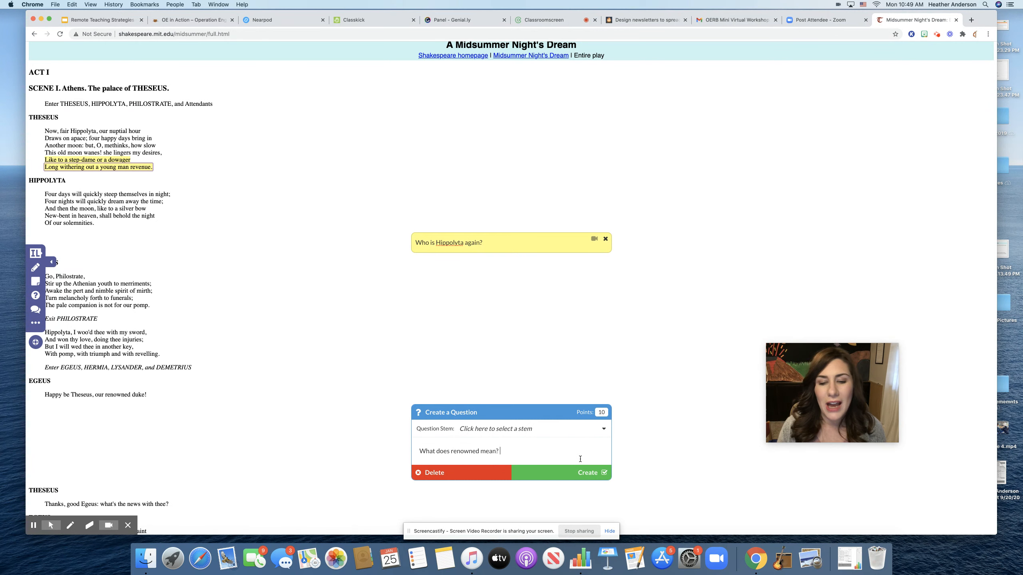
left_click(585, 474)
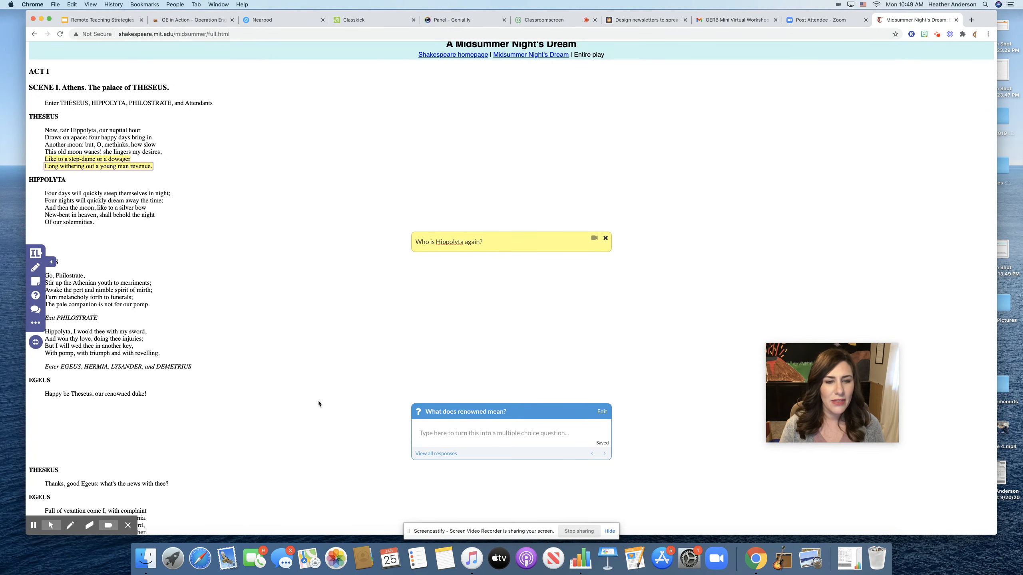
Create the discussion "Should Hermia be able to marry whomever she wishes?" below Egeus's long speech that begins "Full of vexation come I".
left_click(34, 311)
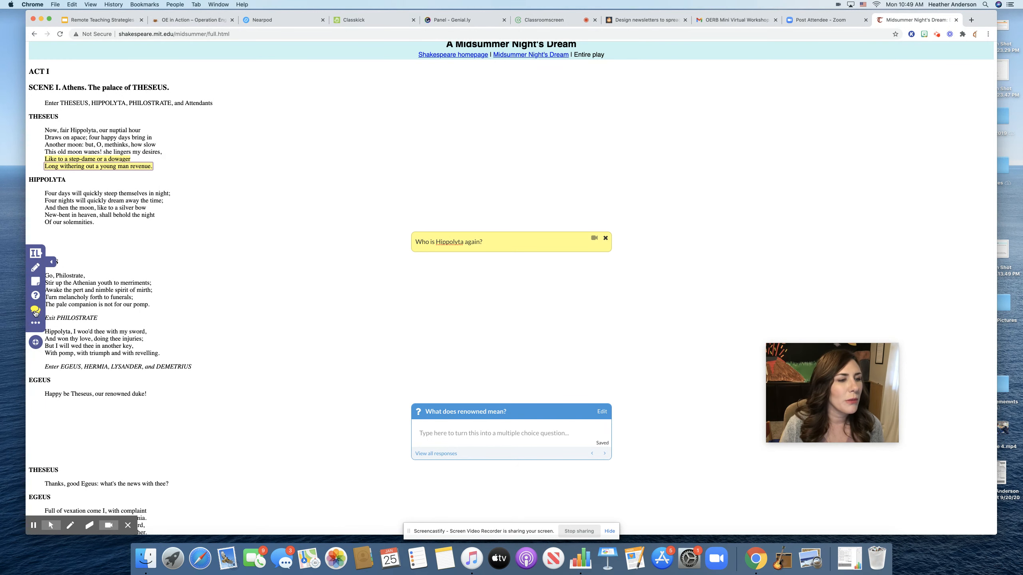
scroll(149, 310, "down", 3)
scroll(152, 315, "down", 5)
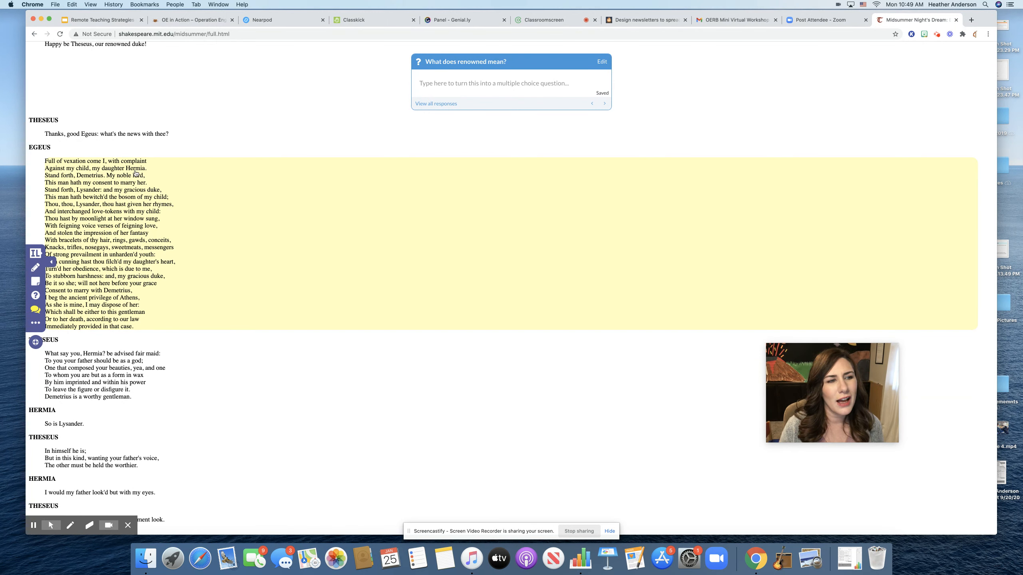
left_click(216, 211)
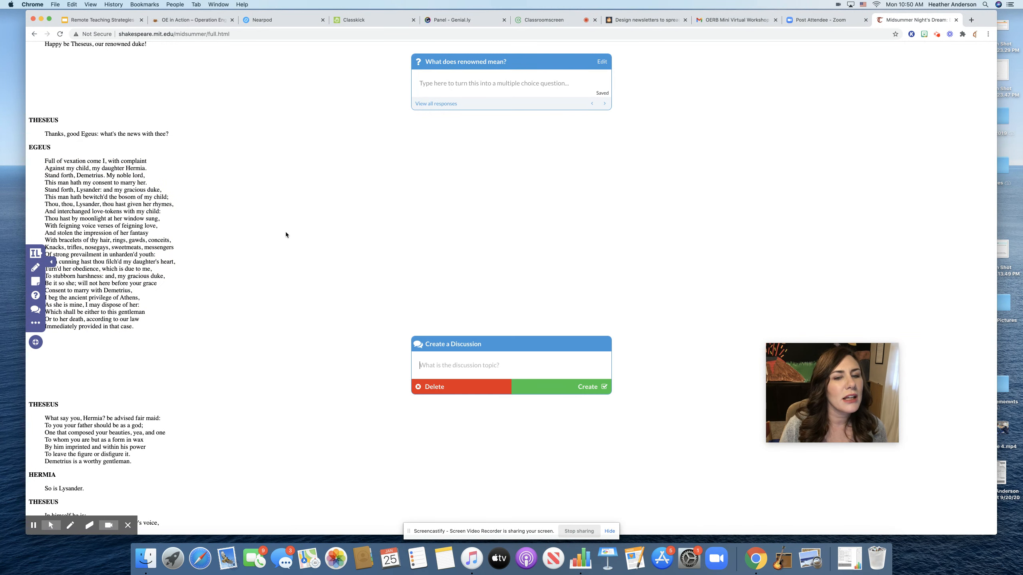
left_click(489, 369)
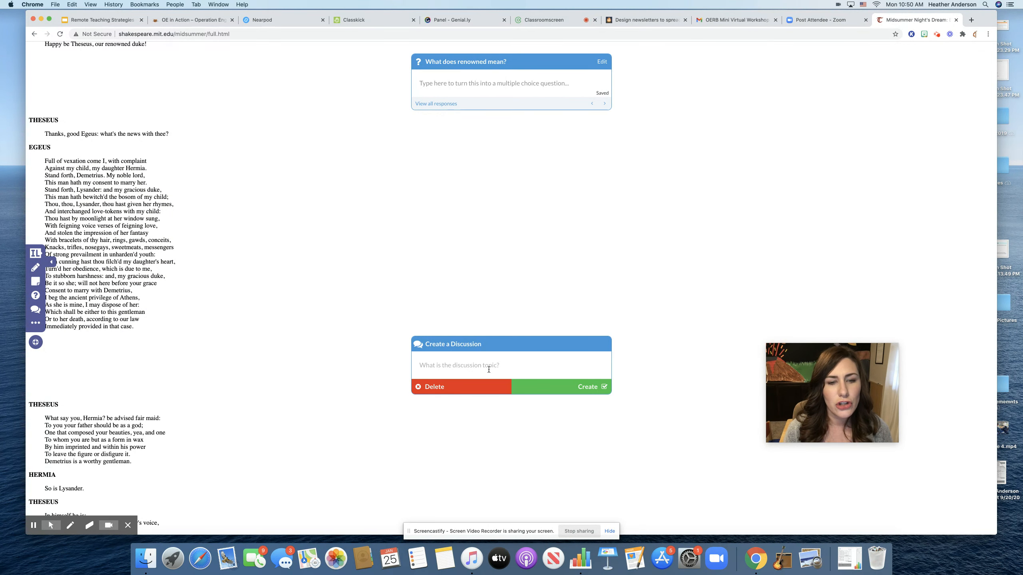
type("Should Hermia ")
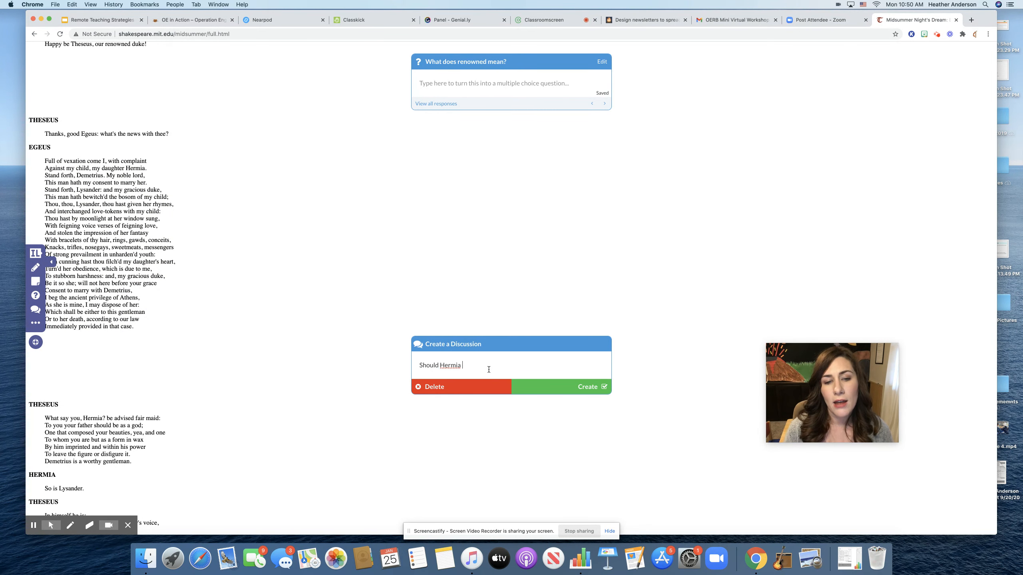
type("be")
key("BackSpace")
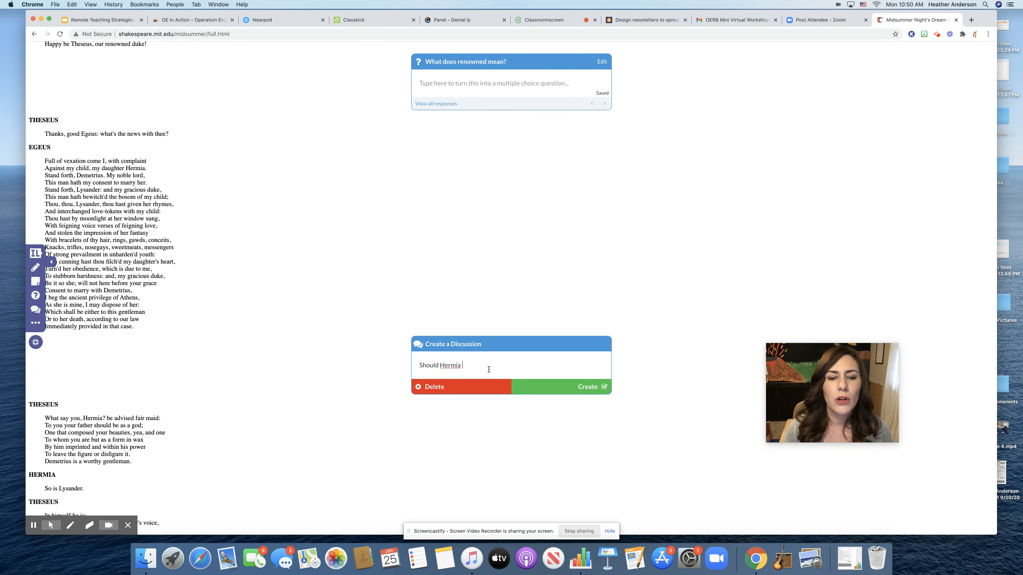
type("be able to marry w")
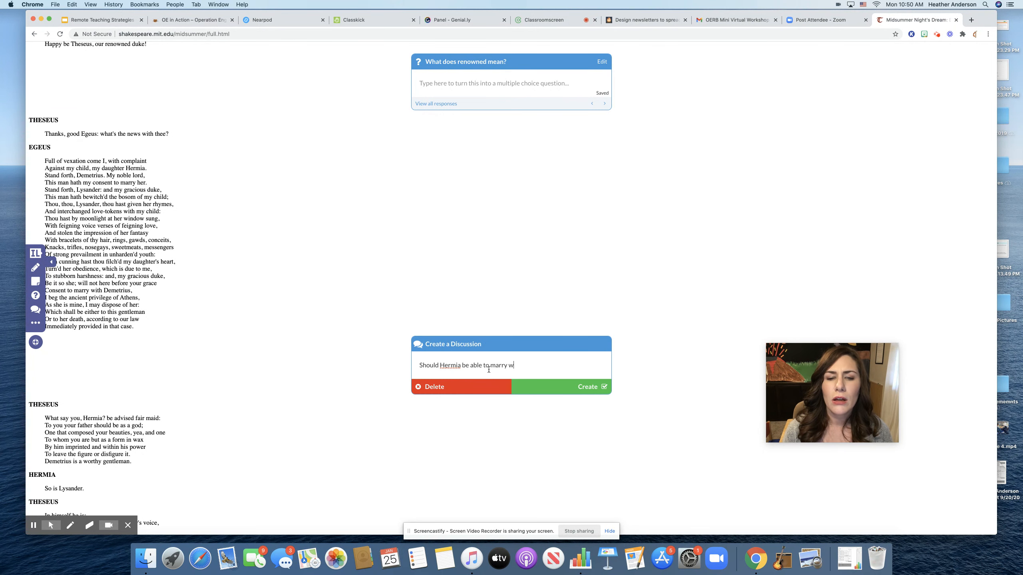
type("homever she wishes?")
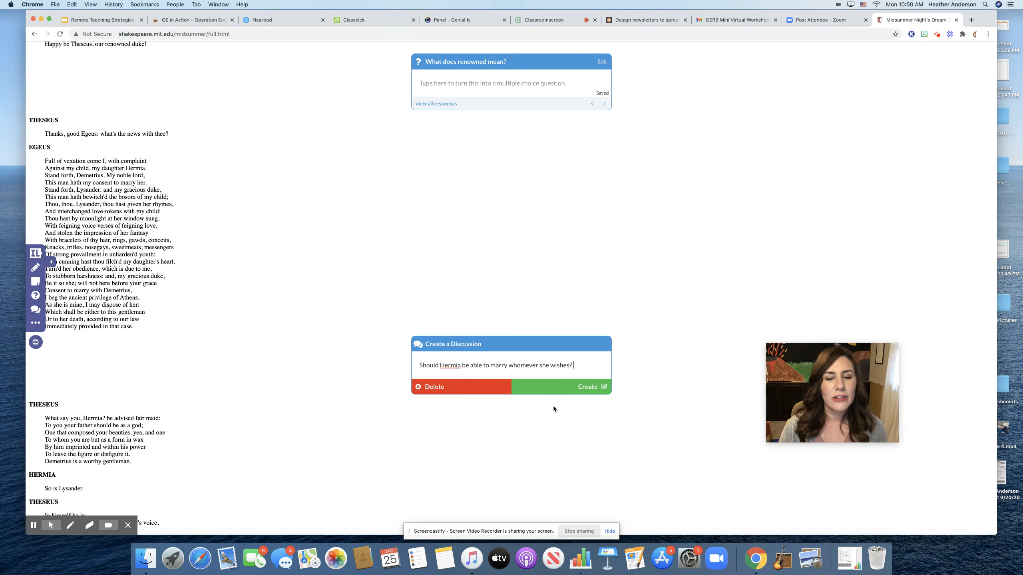
left_click(583, 389)
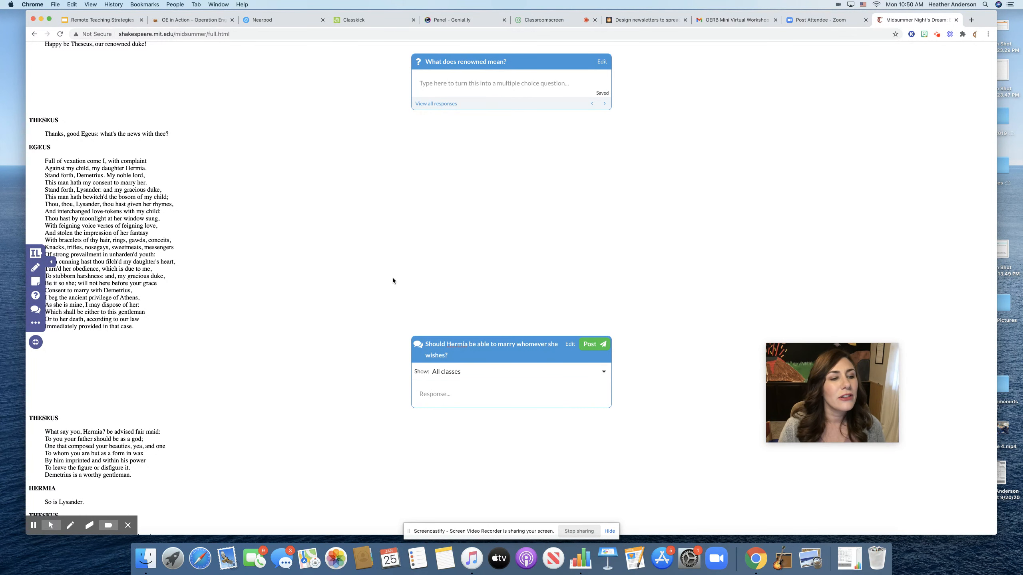
Start assigning the lesson to students and create a new class named with the teacher's surname followed by "1st Hour".
scroll(337, 219, "up", 10)
scroll(337, 225, "down", 5)
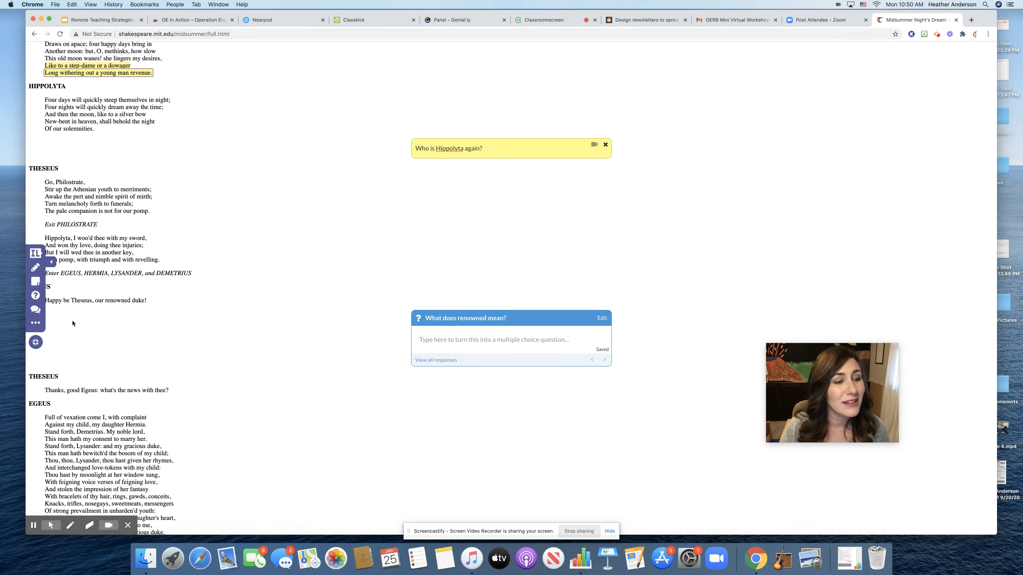
left_click(35, 325)
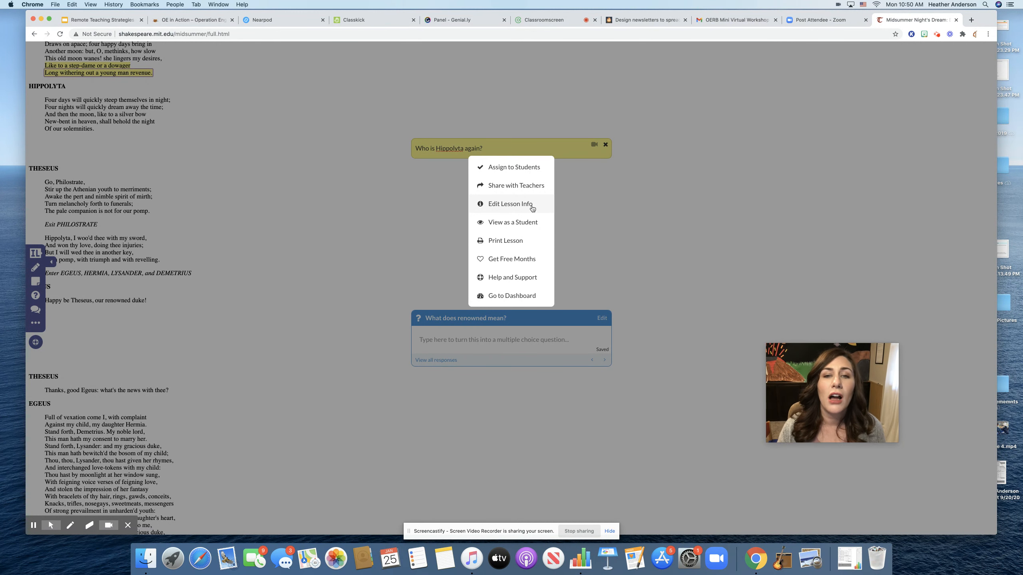
left_click(515, 169)
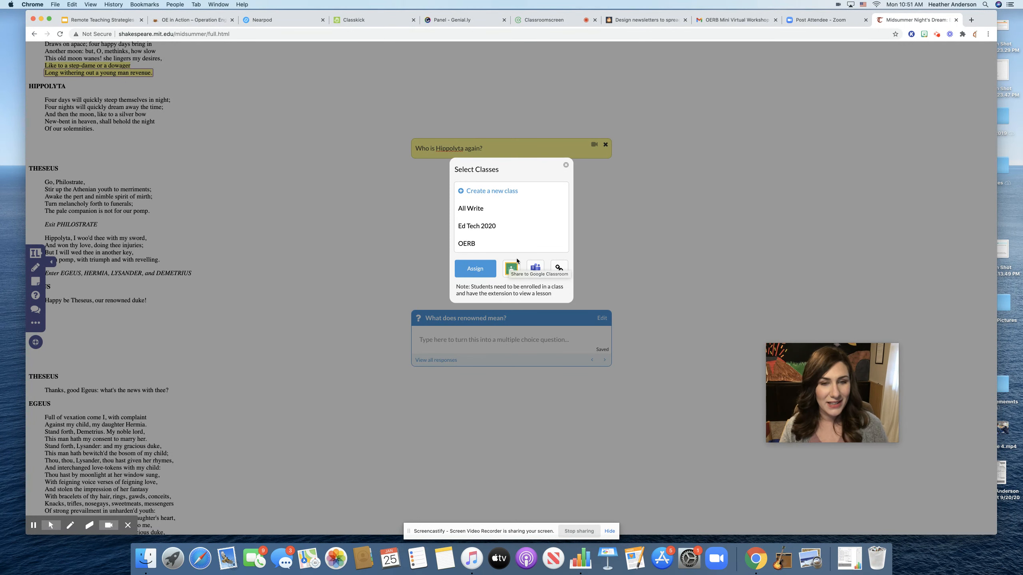
left_click(477, 191)
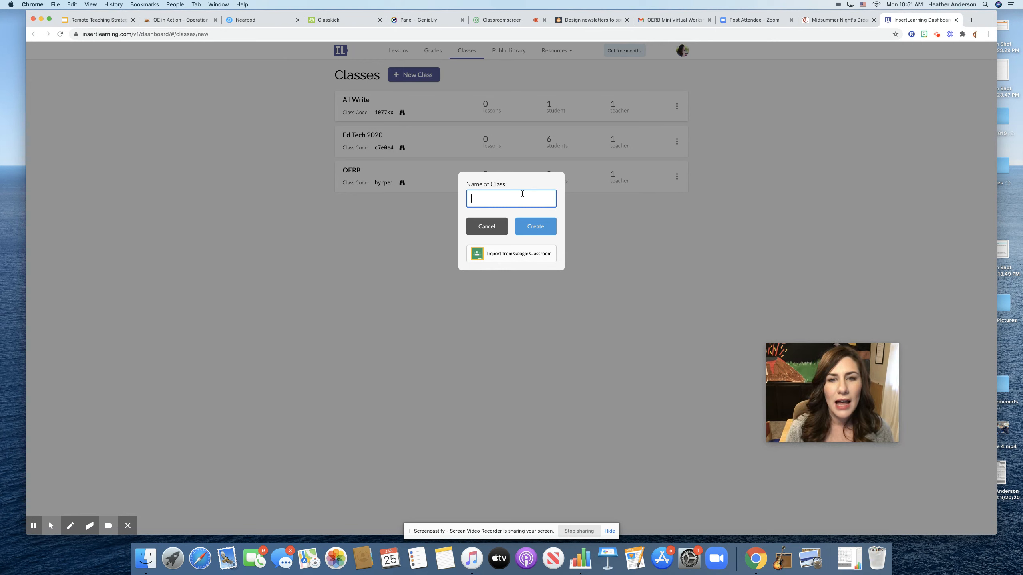
type("Anderson ")
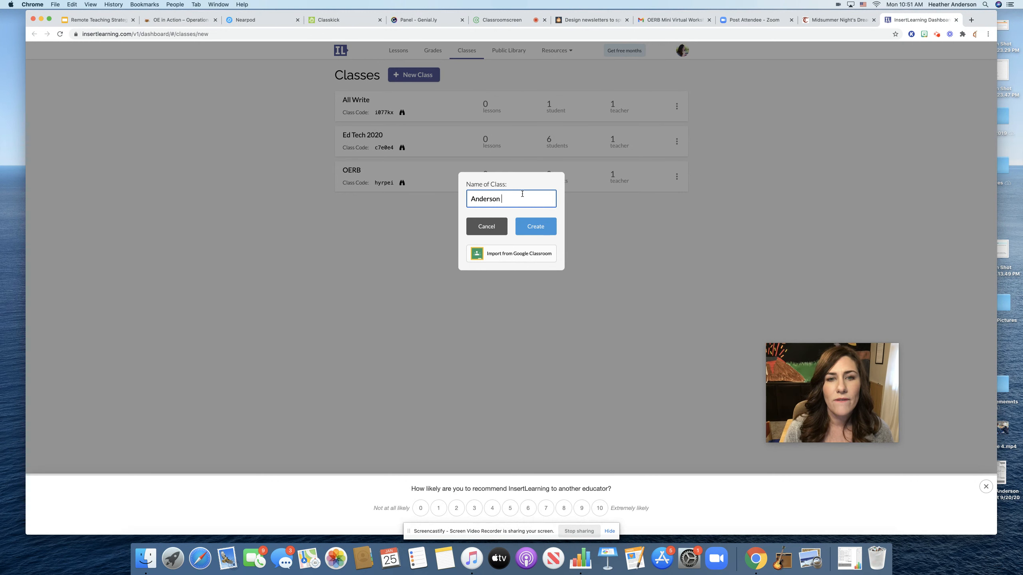
type("1st Hour")
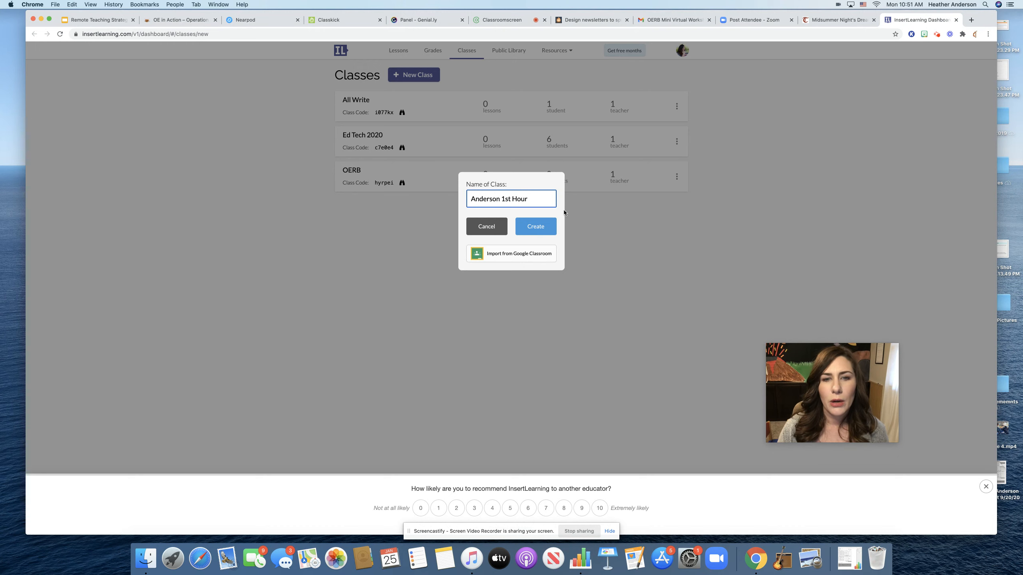
left_click(539, 228)
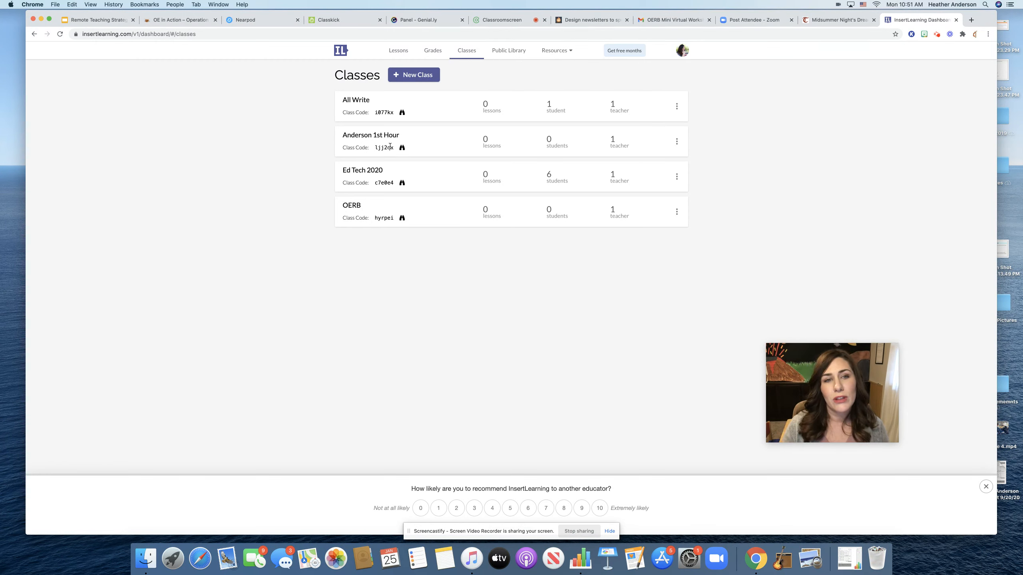
Return to the play page, select the new 1st Hour class for the lesson and get the lesson's shareable link.
left_click(846, 23)
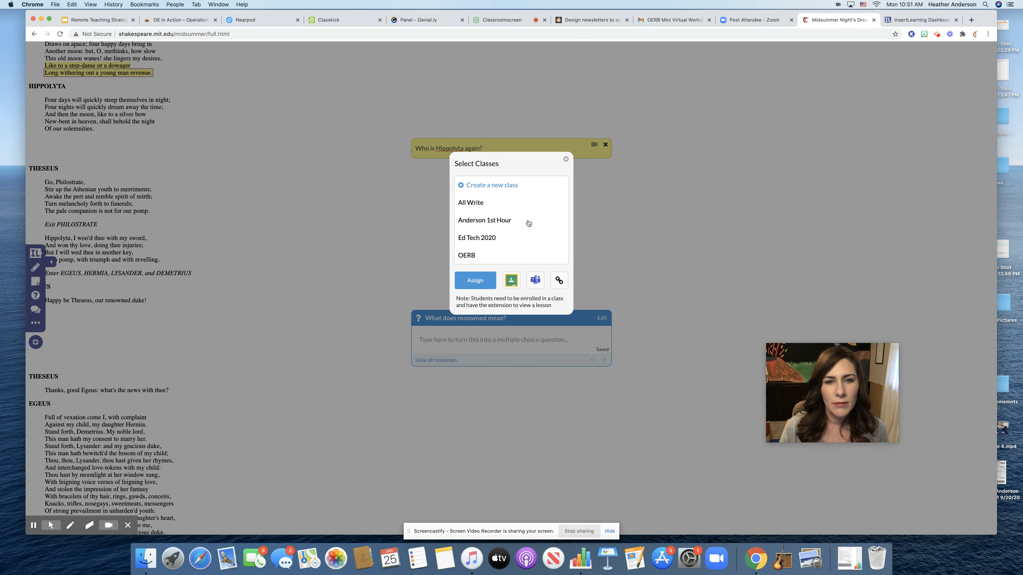
left_click(506, 226)
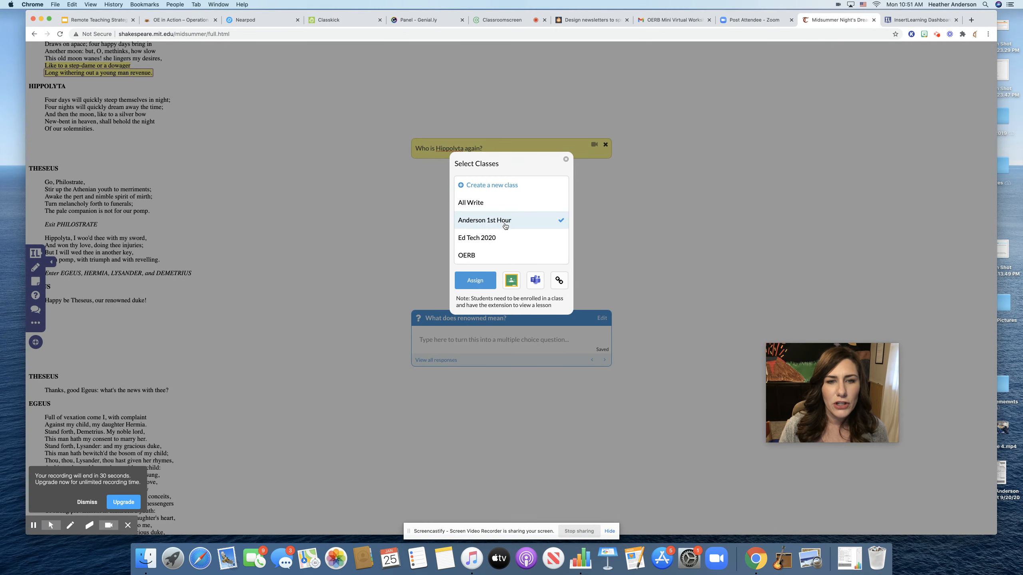
left_click(563, 279)
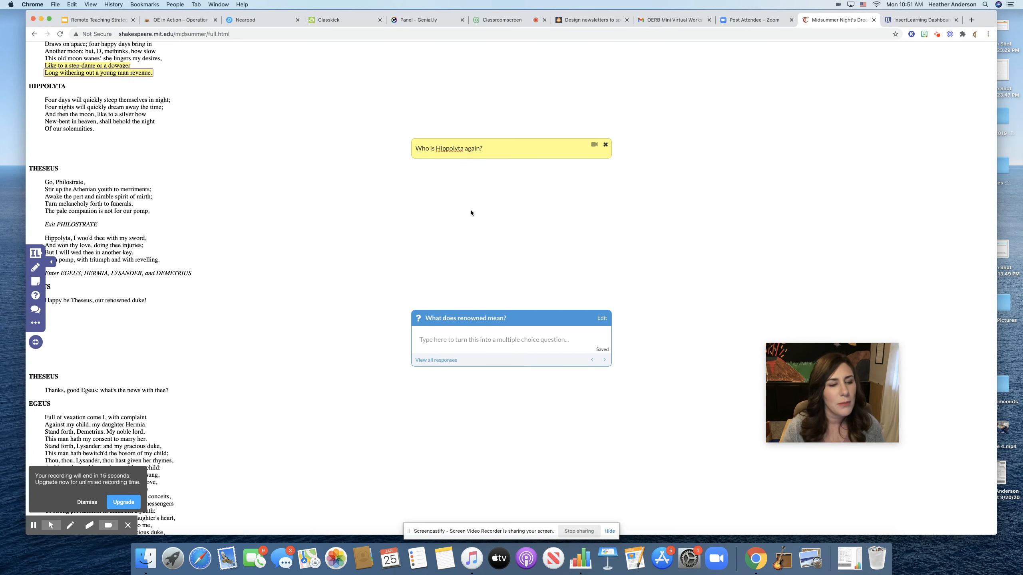
Search the web for "insertlearning" in a new browser tab and open the InsertLearning home page.
left_click(971, 20)
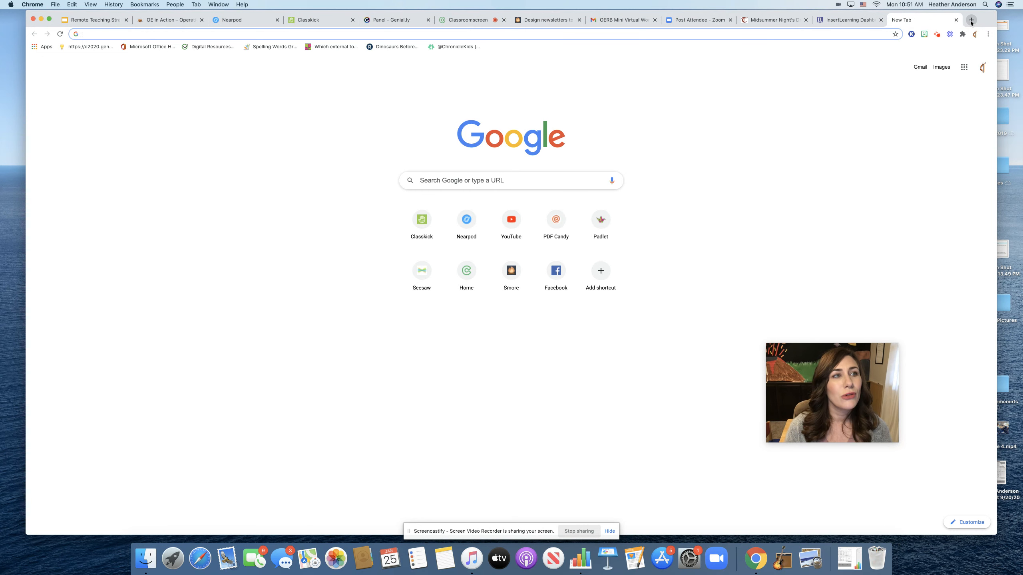
type("insertlearnin")
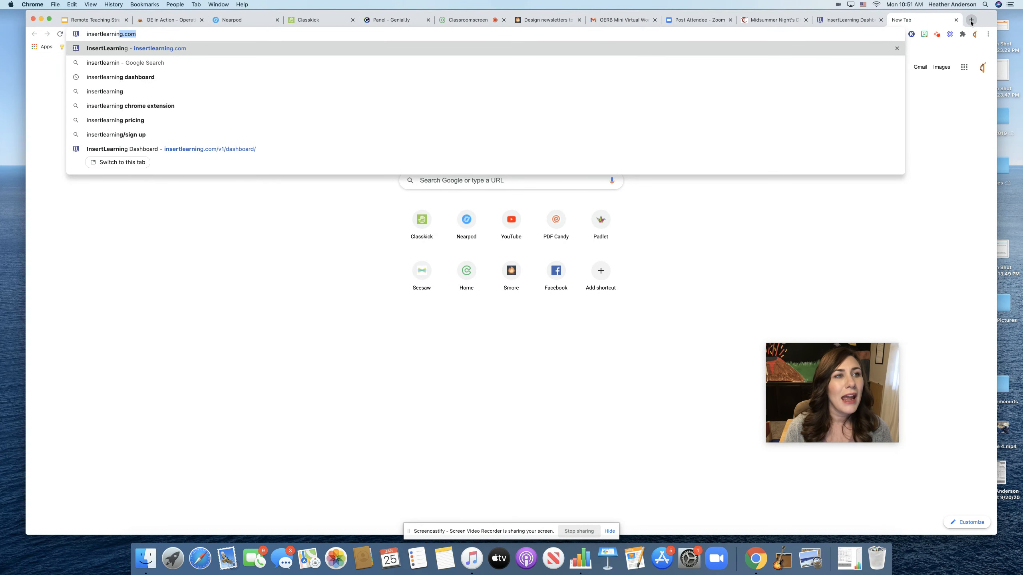
type("g")
key("Return")
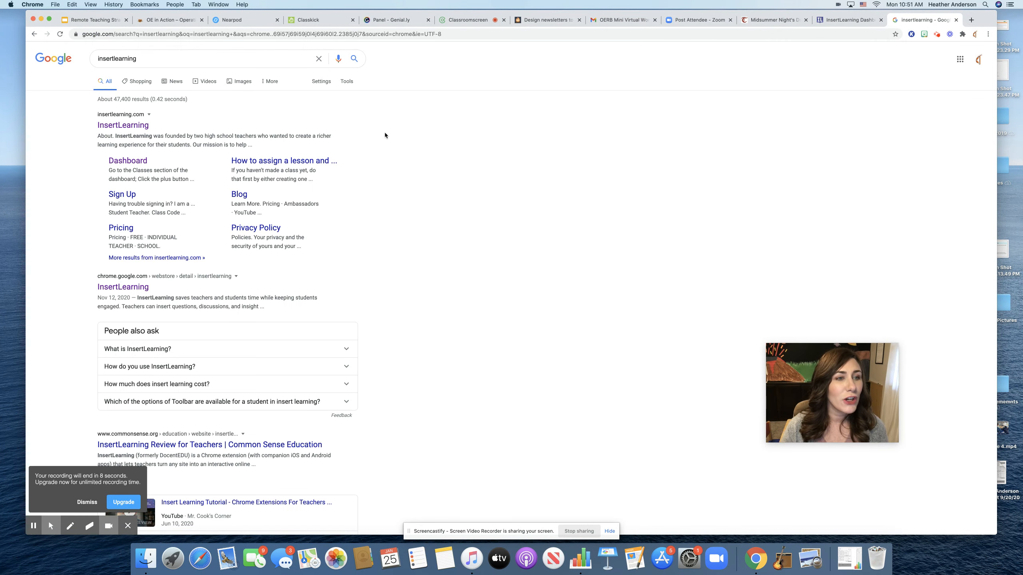
left_click(126, 126)
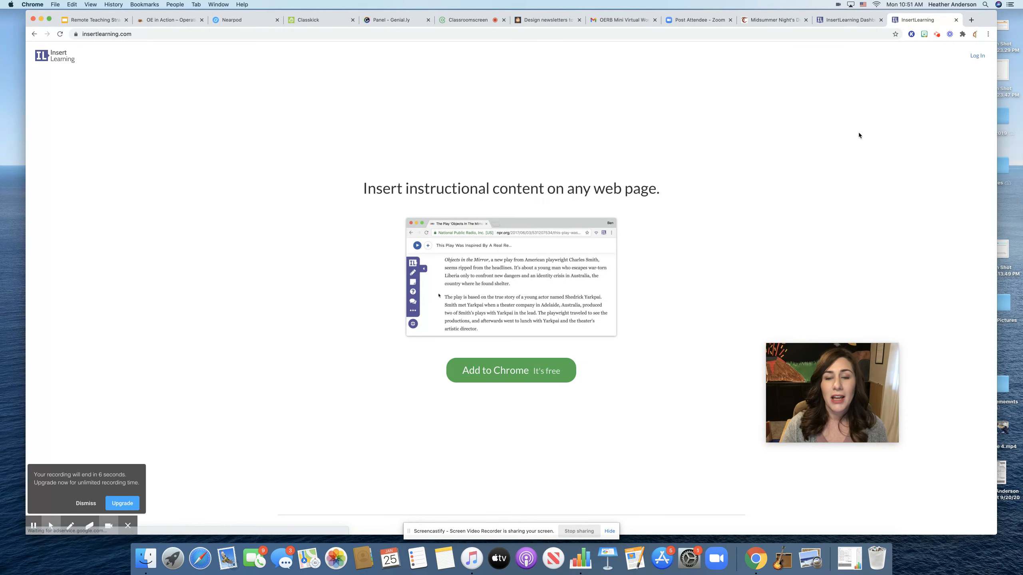